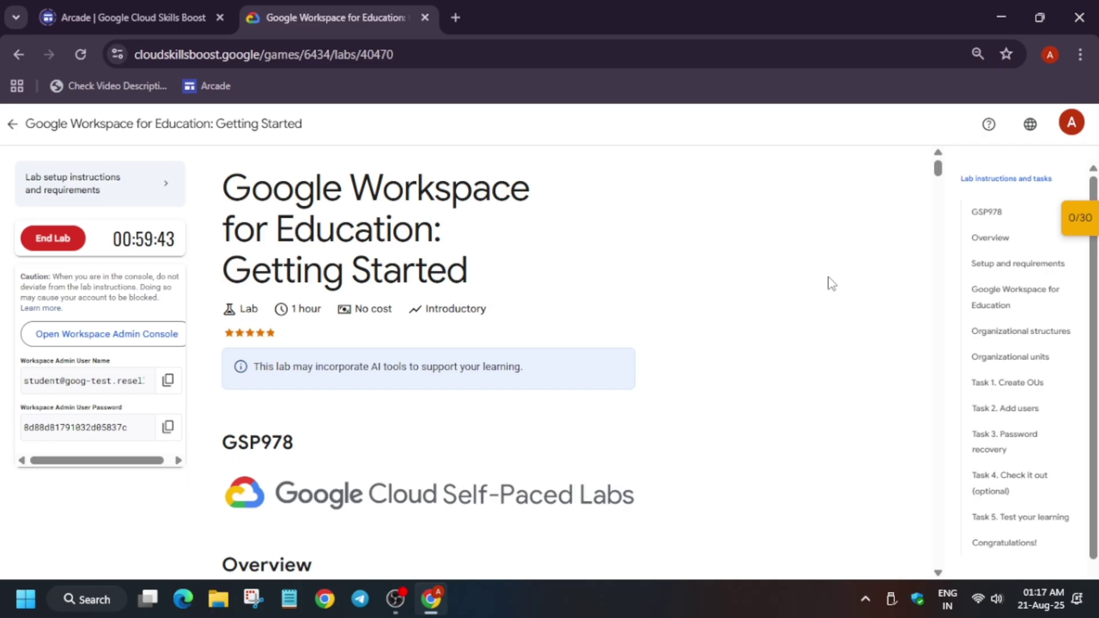
- Open the Workspace Admin Console link in an incognito window and enter the lab admin username
right_click(109, 334)
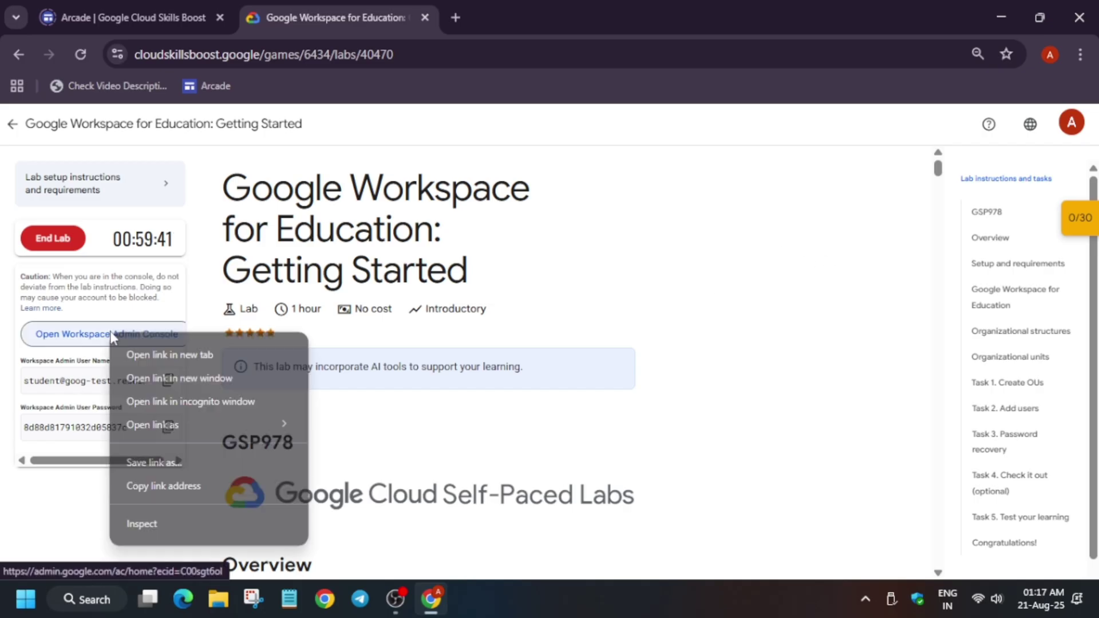
left_click(115, 400)
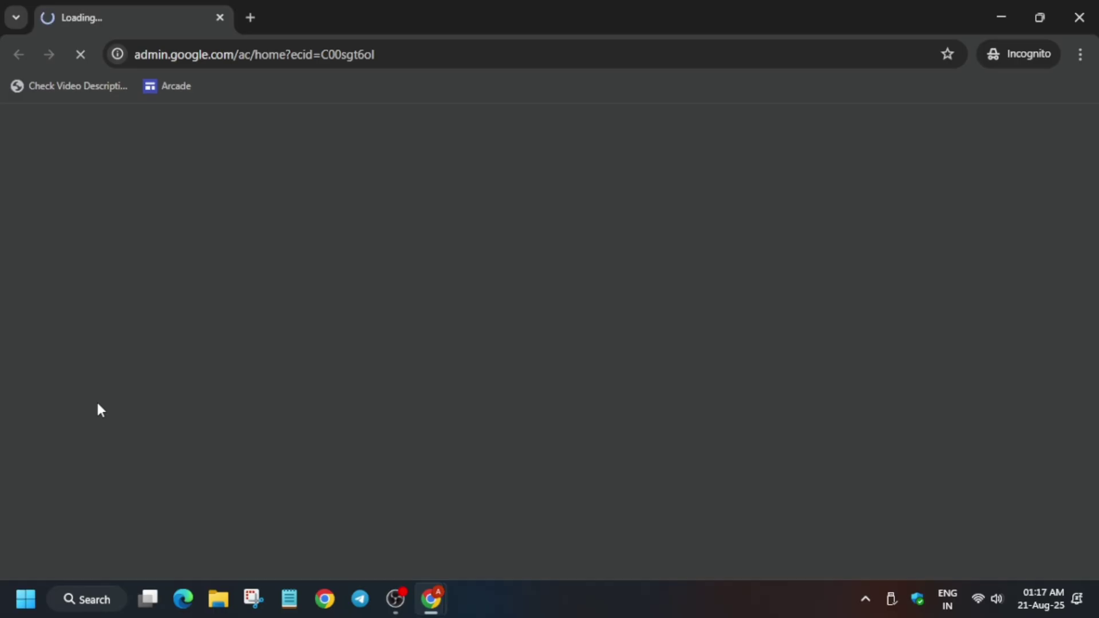
key("alt+Tab")
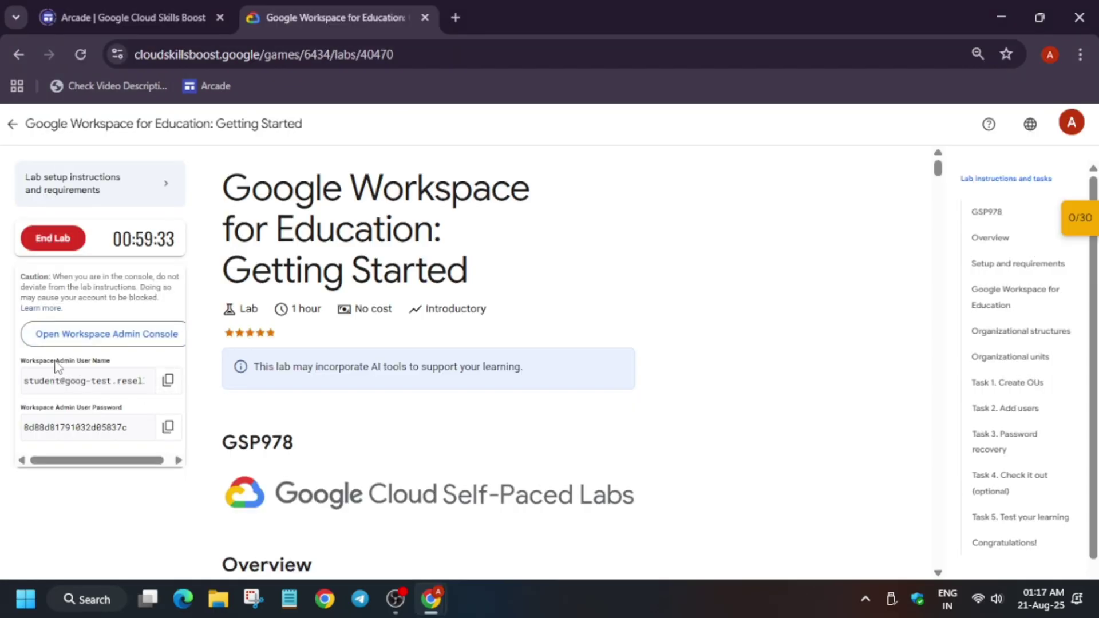
left_click(168, 380)
key("alt+Tab")
key("ctrl+v")
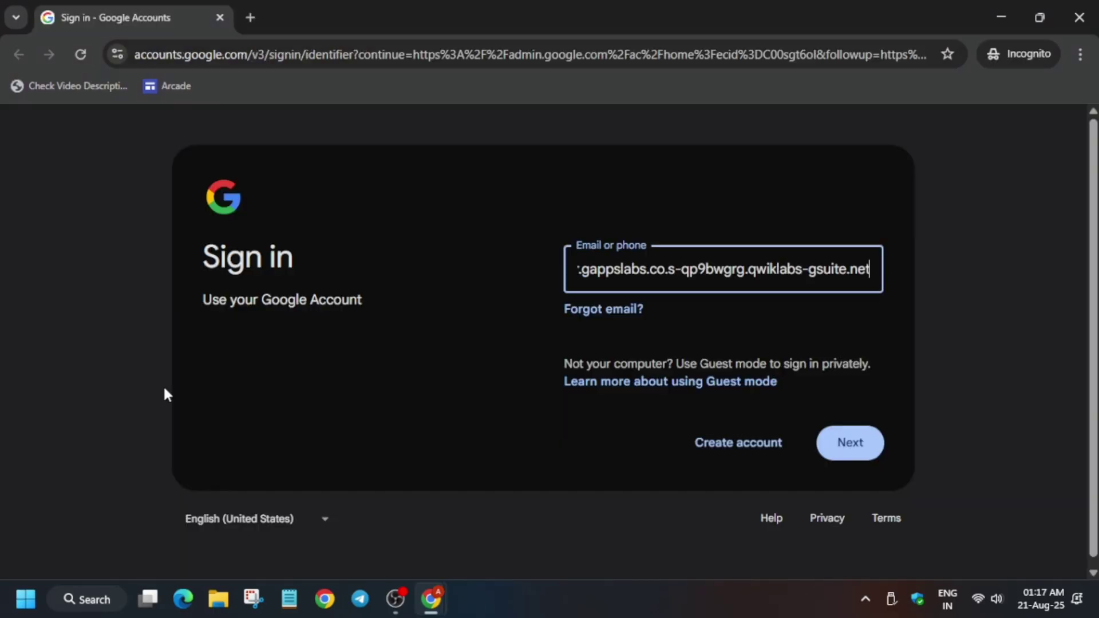
key("Return")
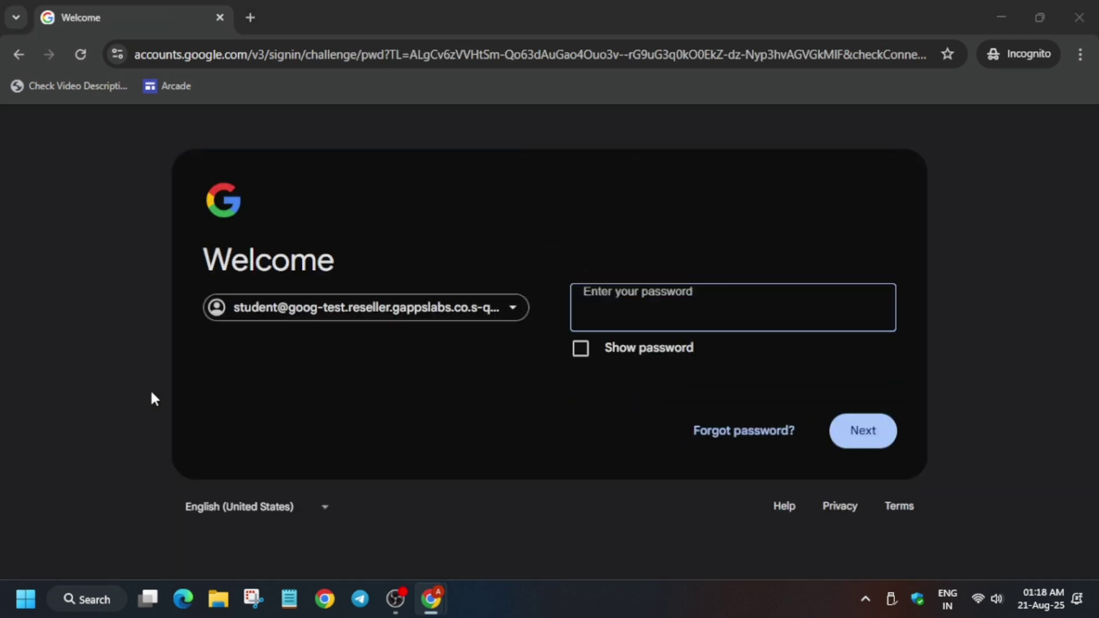
- Enter the lab admin password to sign in and acknowledge the new-account notice
key("alt+Tab")
left_click(162, 425)
key("alt+Tab")
key("ctrl+v")
key("Return")
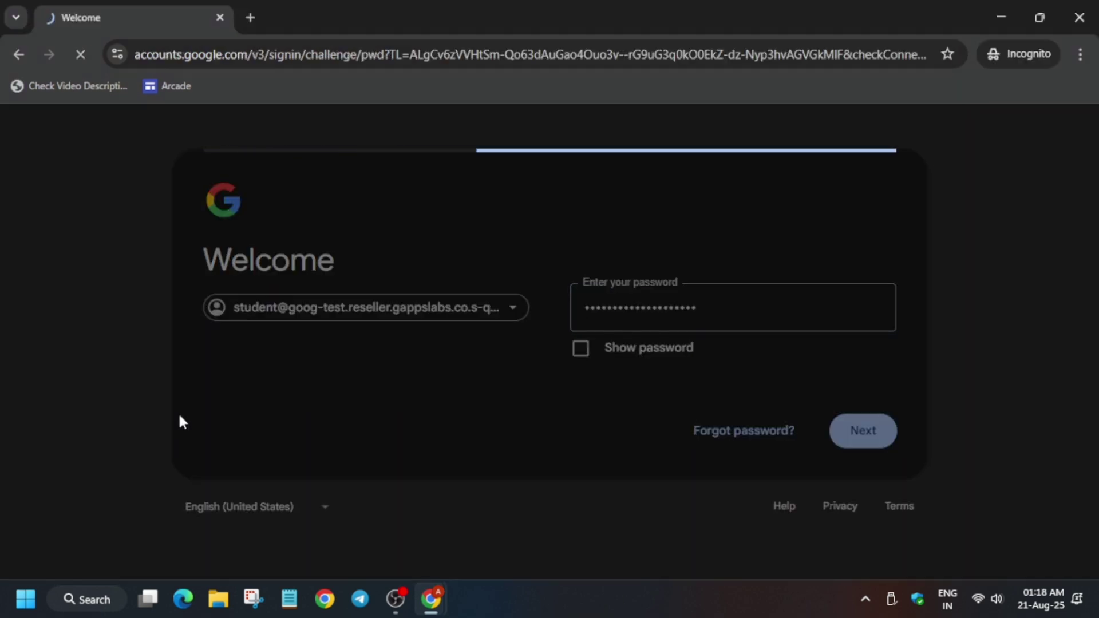
scroll(351, 461, "down", 6)
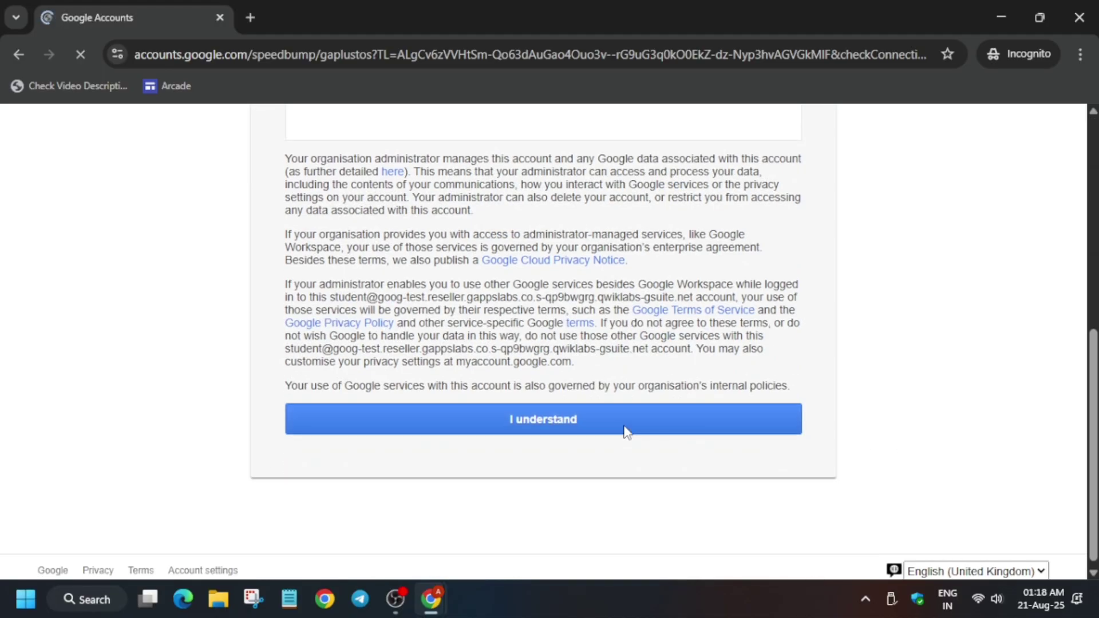
left_click(625, 432)
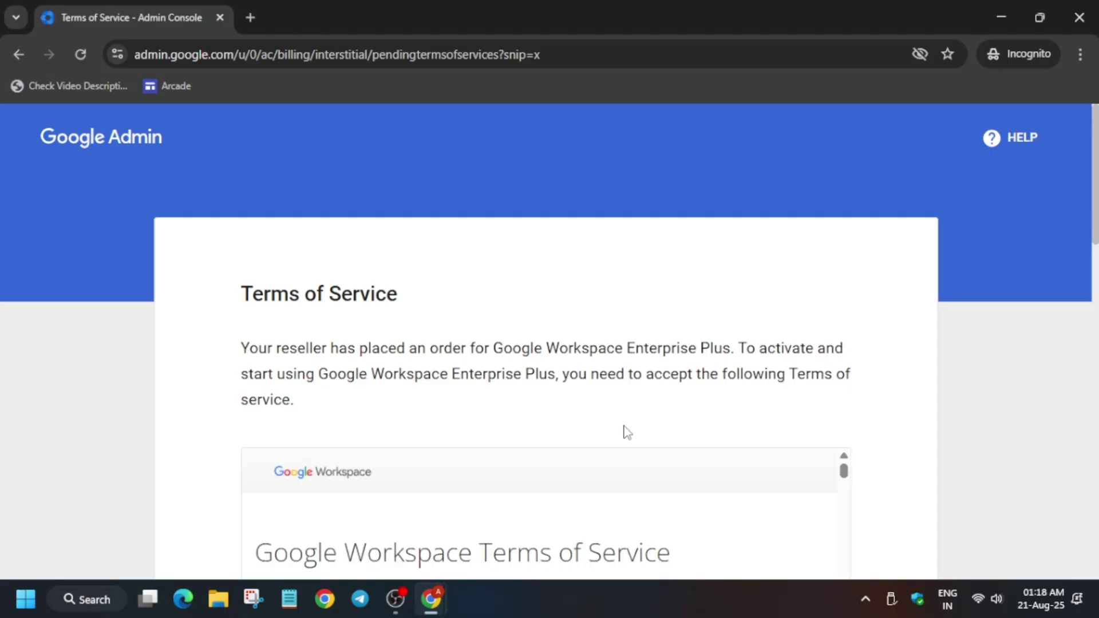
- Accept the Google Workspace Terms of Service and dismiss the Workspace setup prompt
scroll(797, 429, "down", 15)
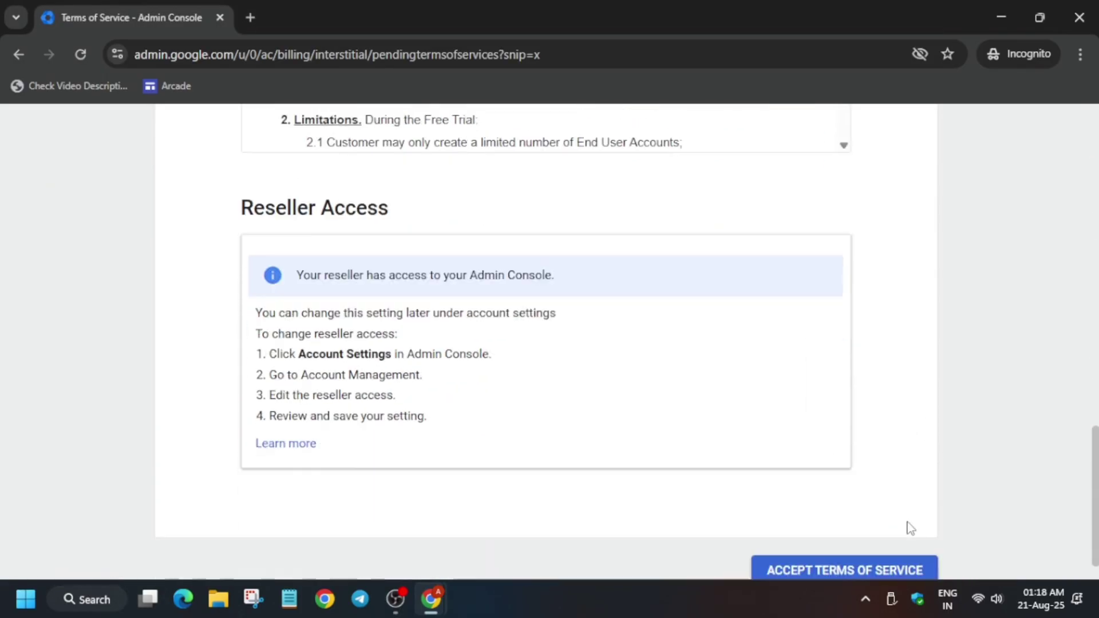
scroll(910, 528, "down", 1)
left_click(840, 523)
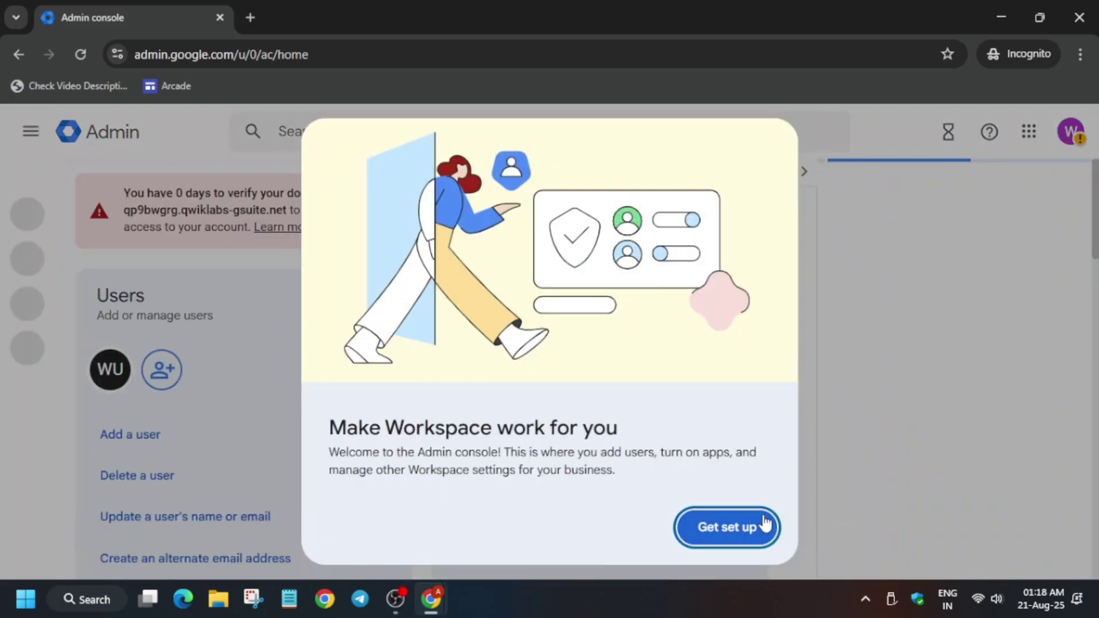
left_click(765, 522)
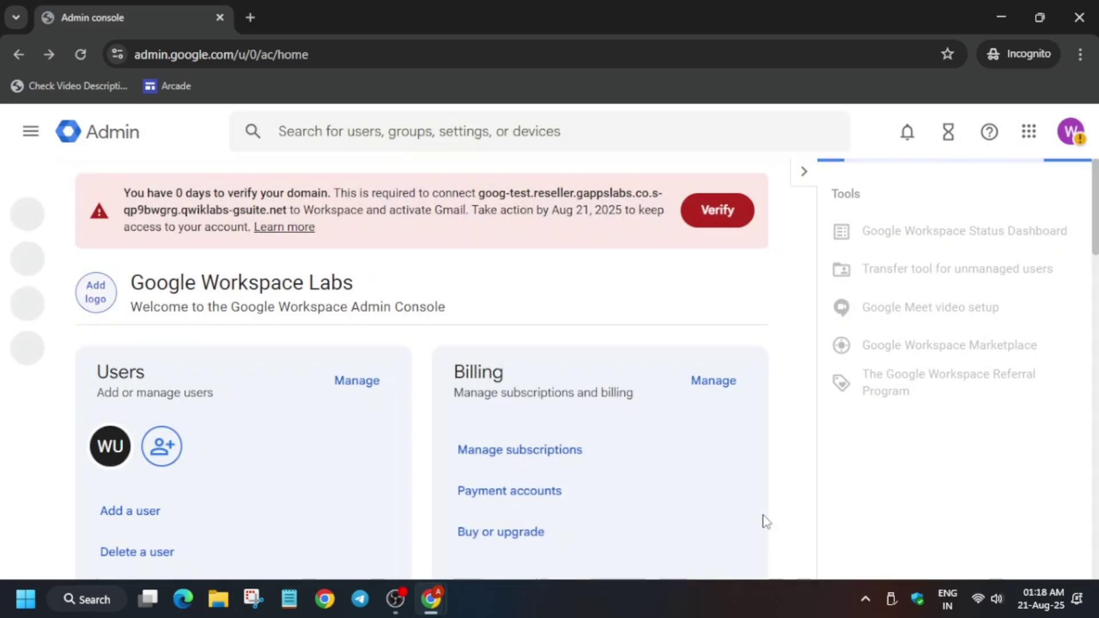
- Start domain verification, marking that the domain uses a different host
left_click(710, 220)
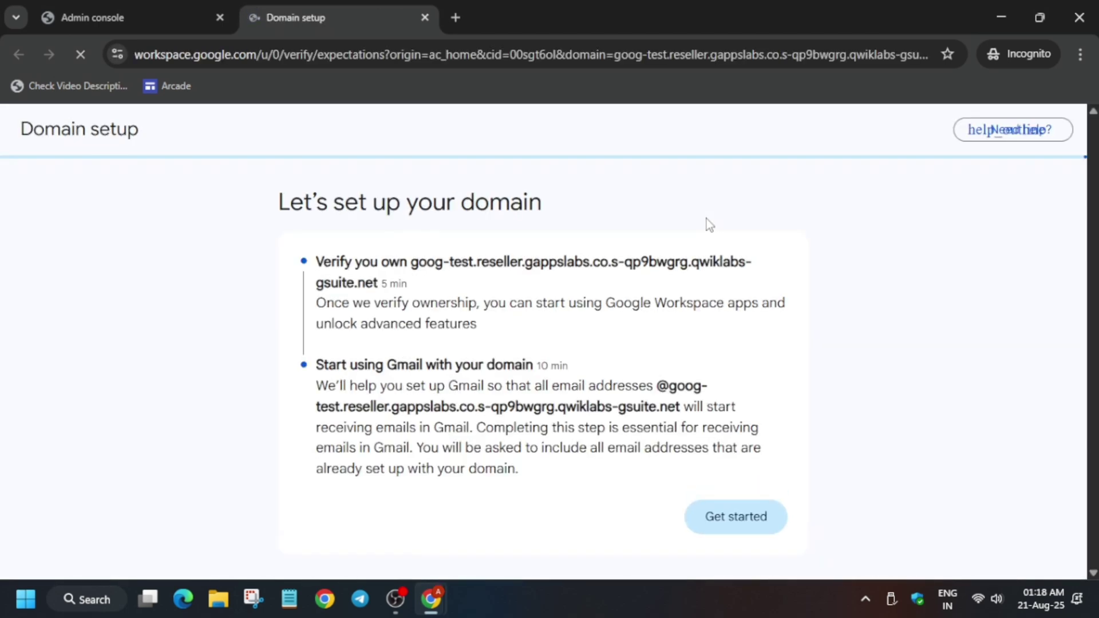
left_click(735, 519)
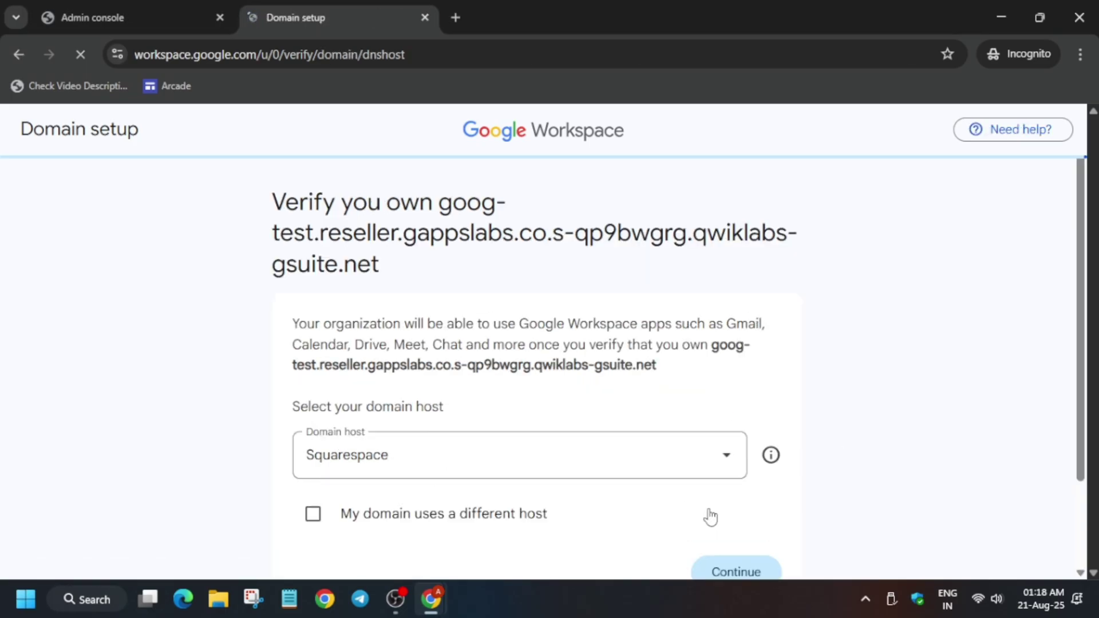
left_click(499, 519)
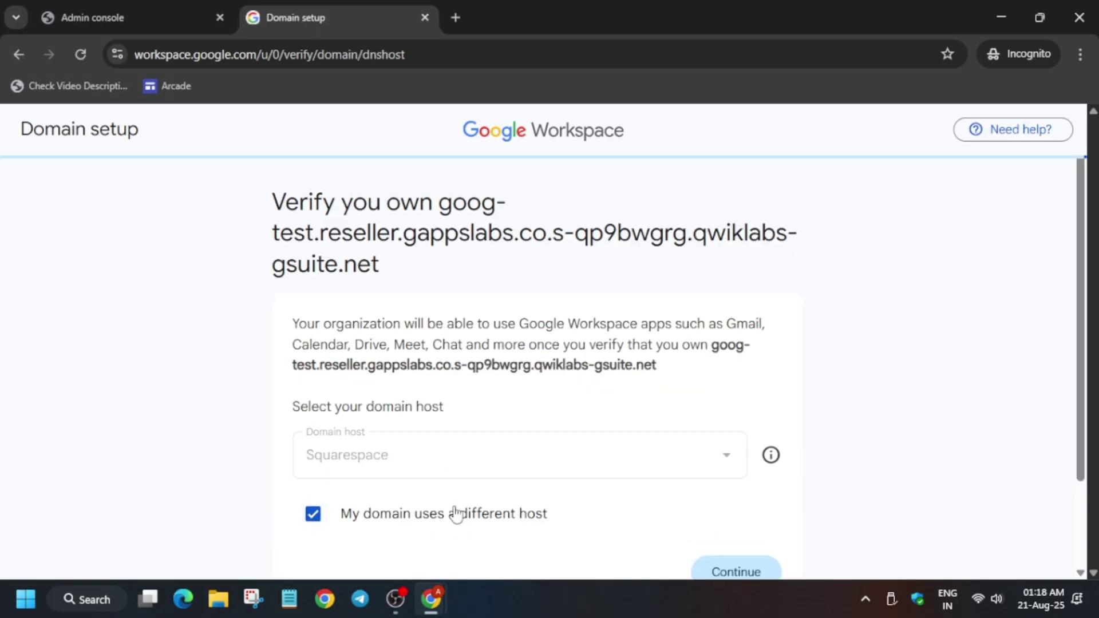
scroll(583, 524, "down", 2)
left_click(750, 474)
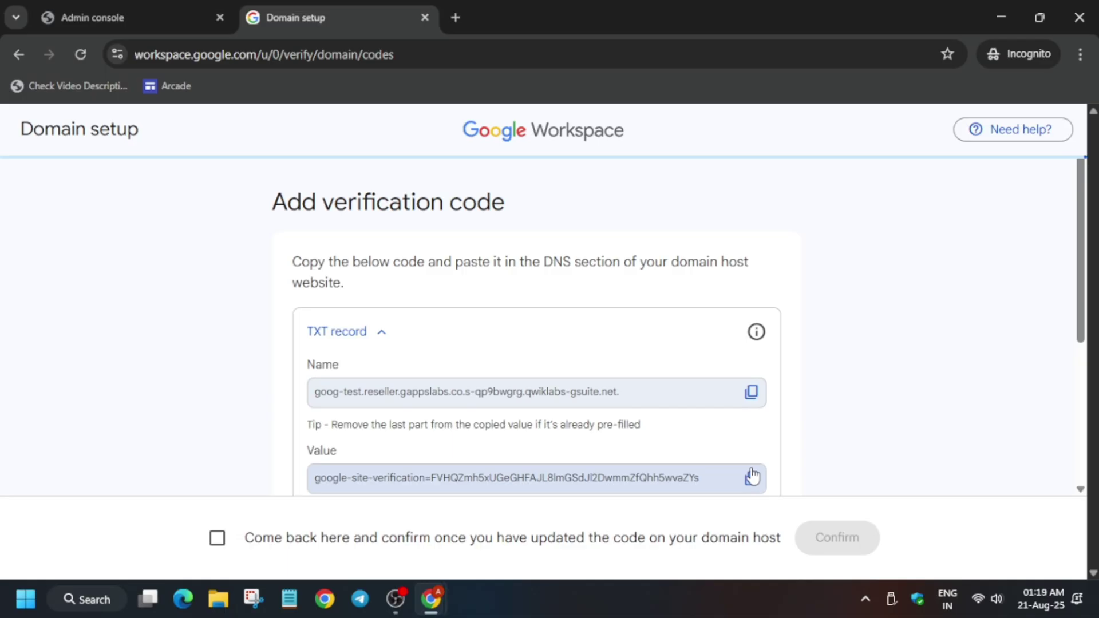
- Confirm the verification code was added, submit verification, and reload the Admin console home
scroll(751, 476, "down", 4)
left_click(215, 542)
left_click(832, 544)
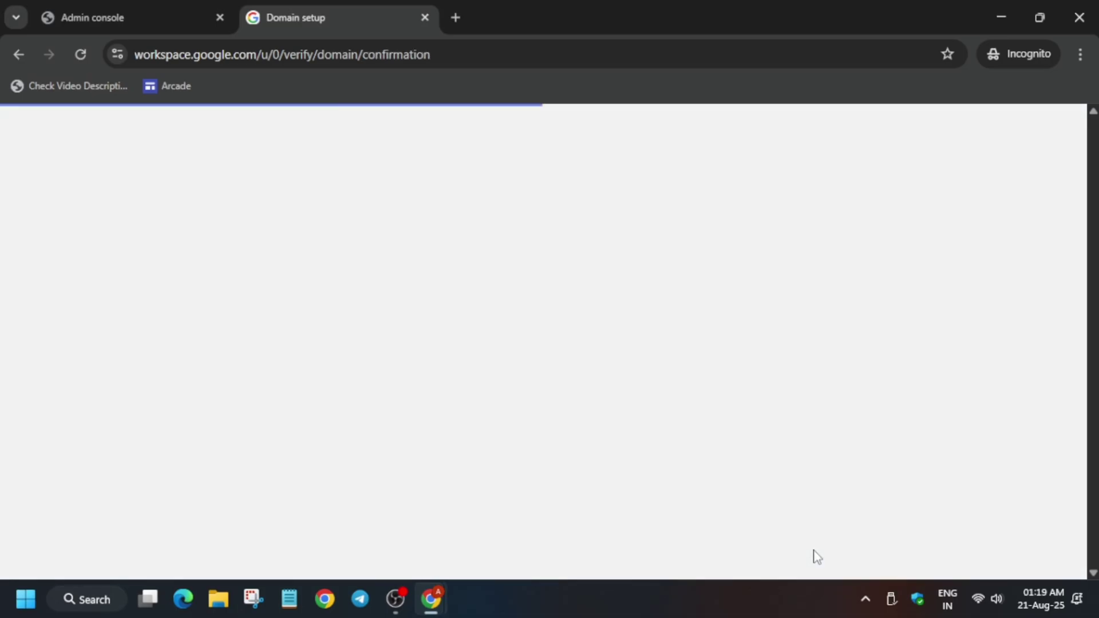
scroll(746, 479, "down", 3)
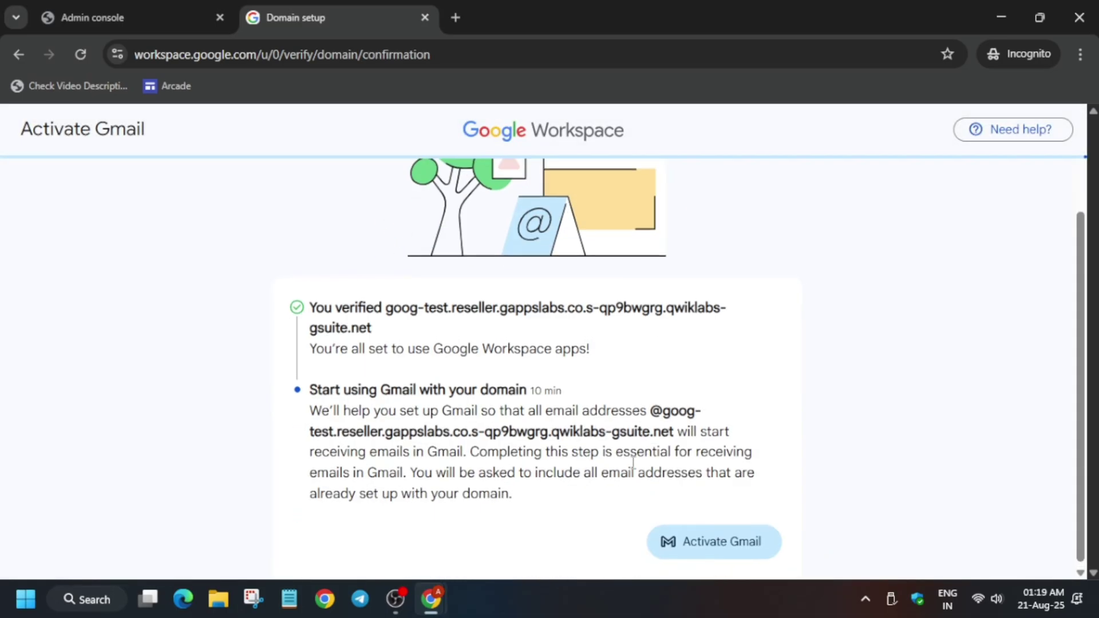
left_click(121, 11)
left_click(71, 56)
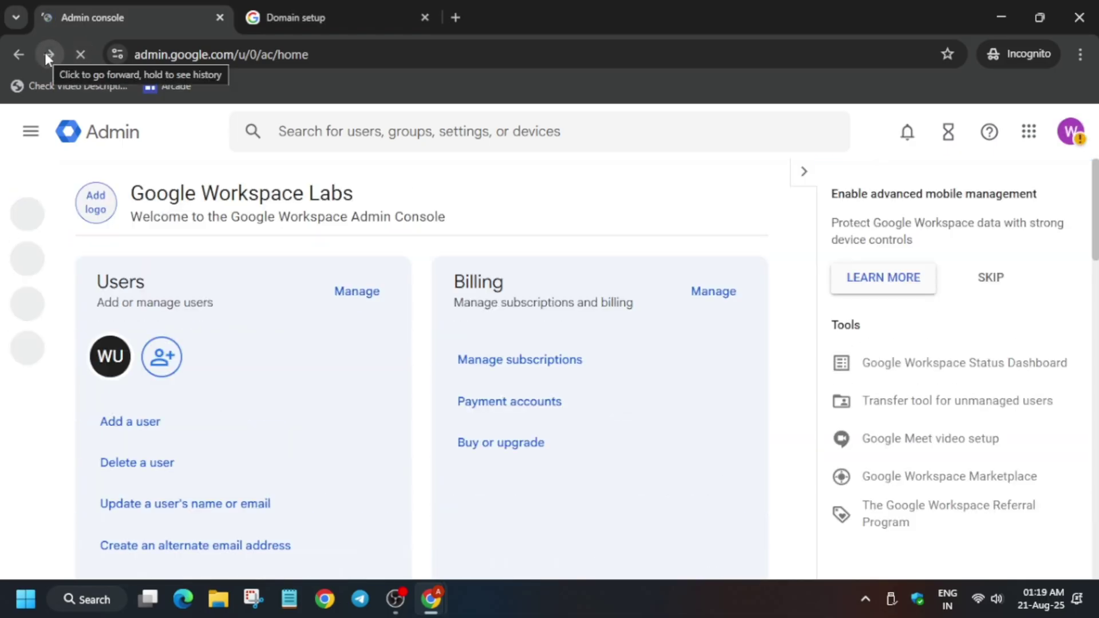
- Go to Directory > Organizational units and start a new organizational unit
left_click(29, 129)
left_click(12, 239)
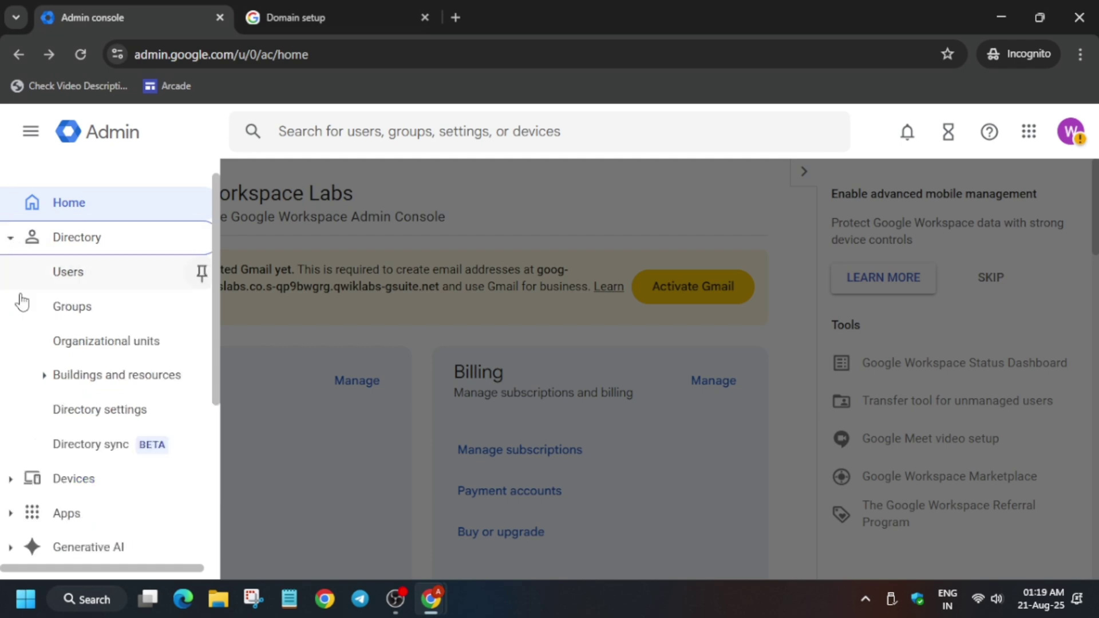
left_click(104, 343)
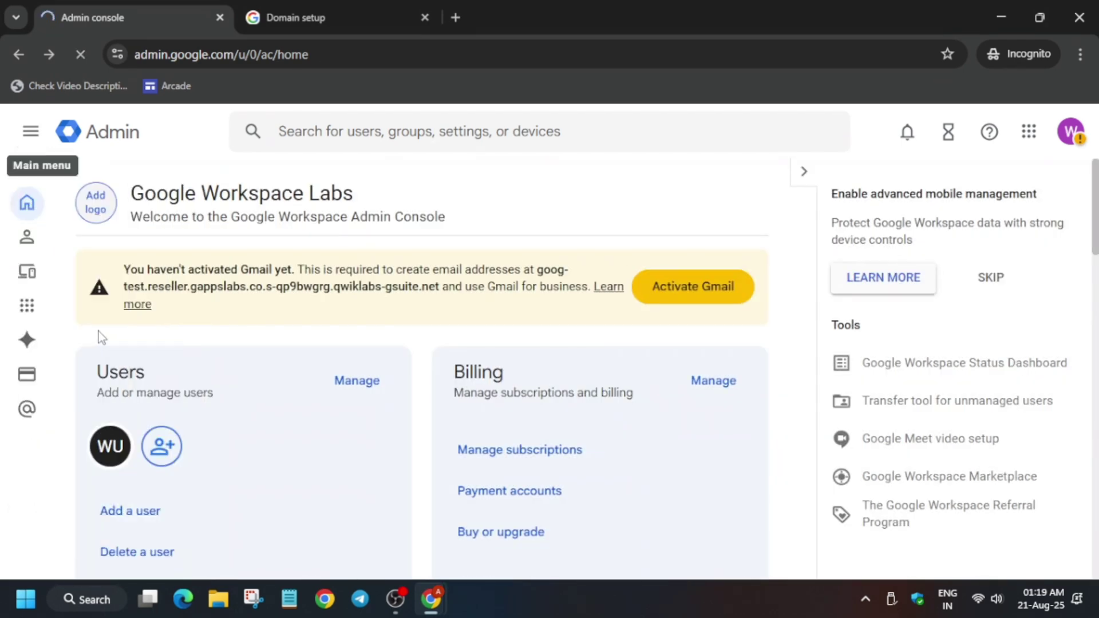
key("alt+Tab")
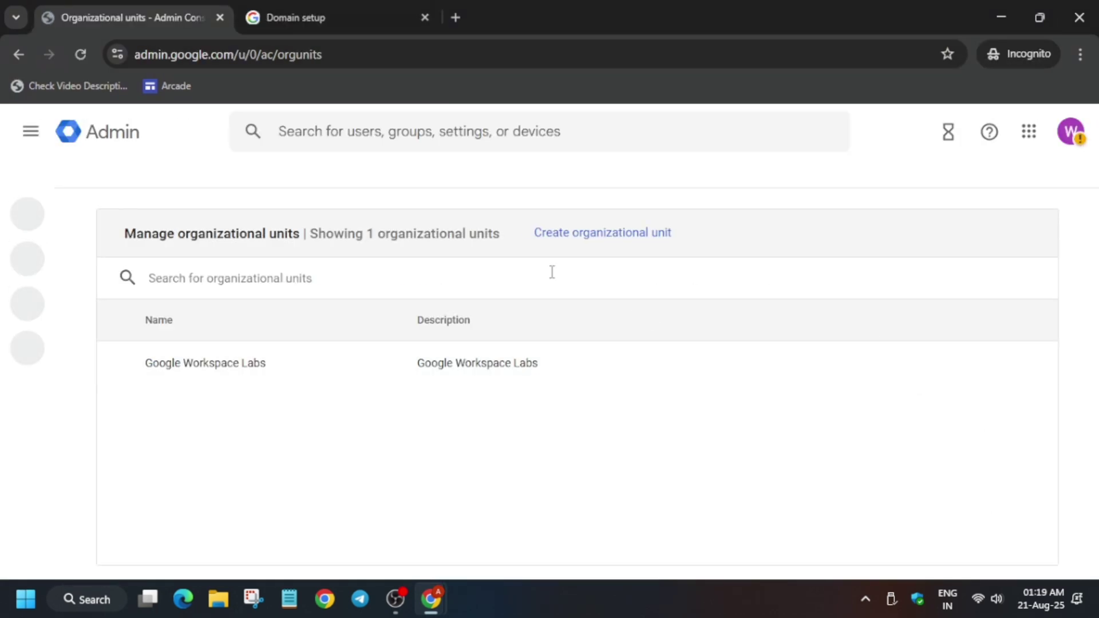
left_click(579, 226)
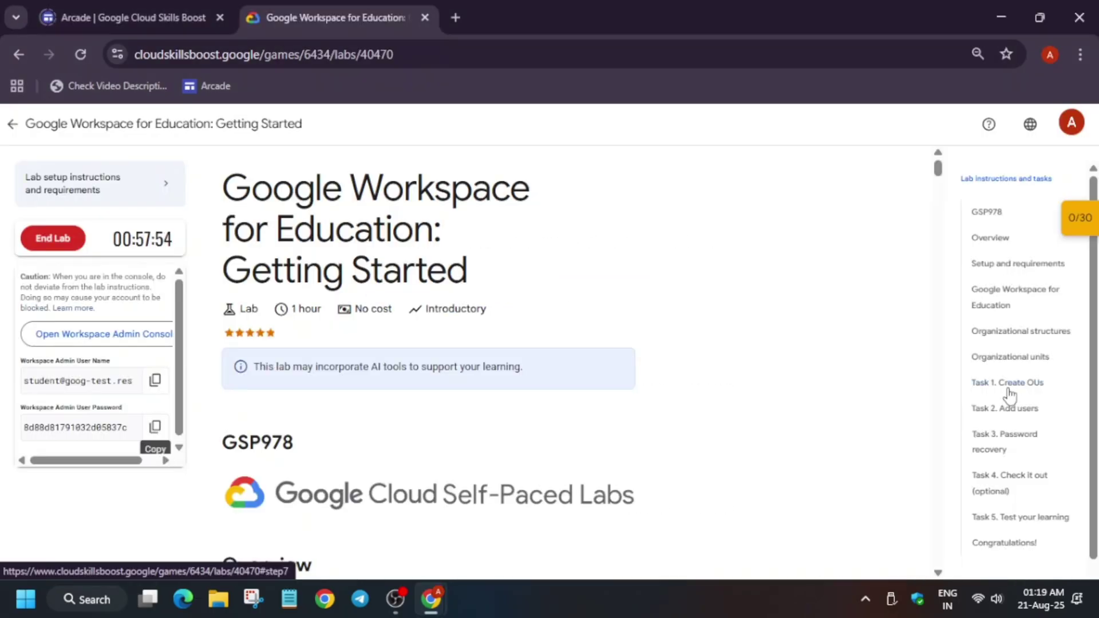
- Select the unit name 'Teachers' in the Task 1: Create OUs instructions
left_click(982, 382)
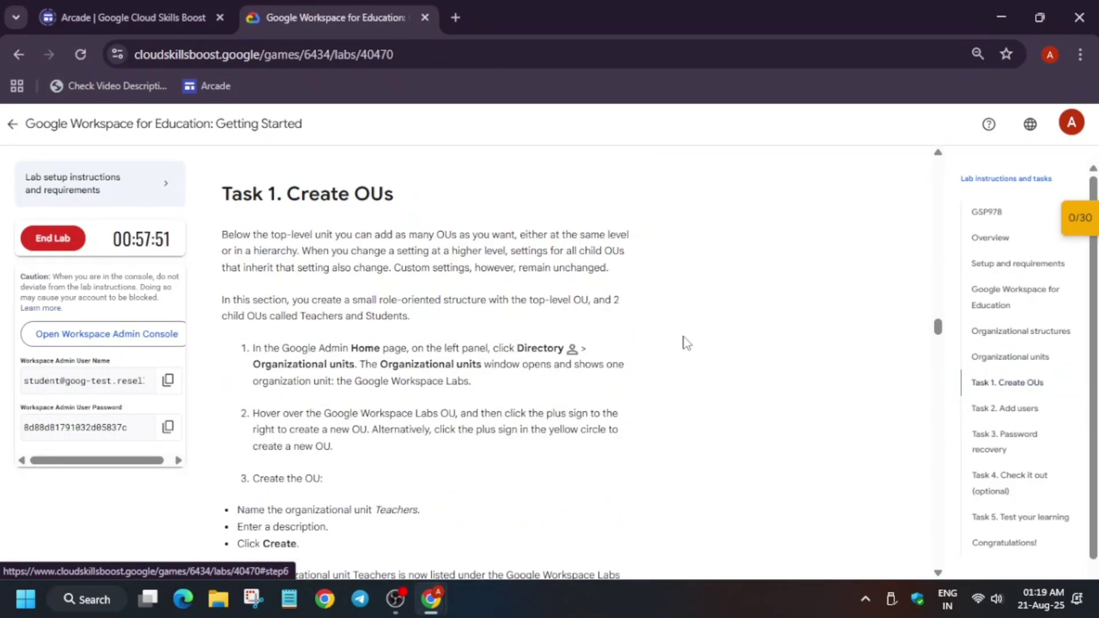
scroll(480, 392, "down", 2)
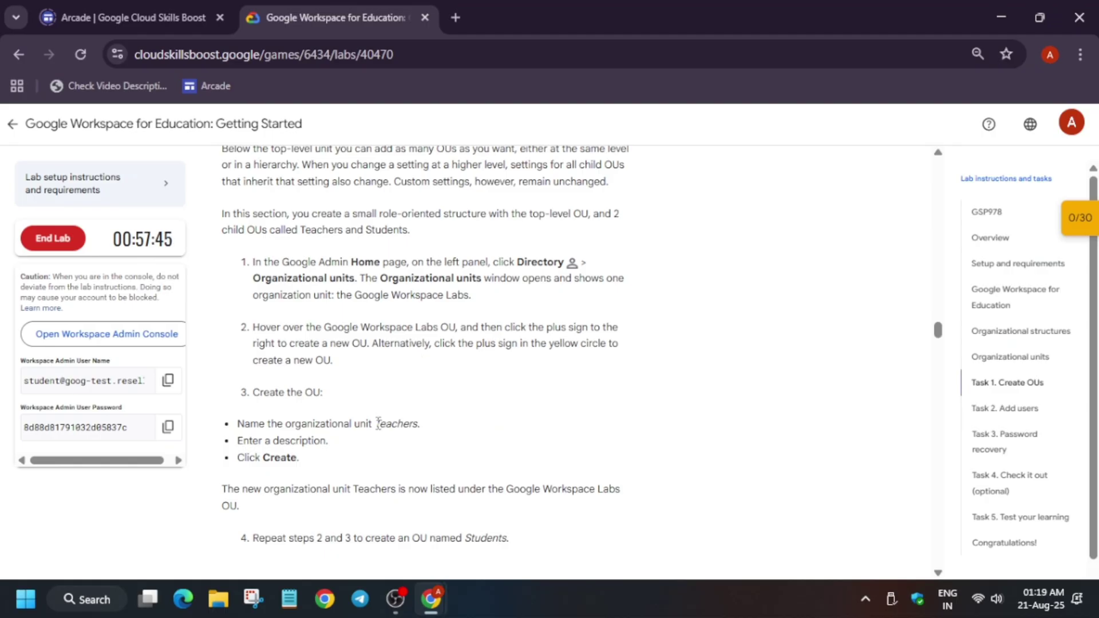
left_click_drag(379, 423, 409, 424)
key("ctrl+plus")
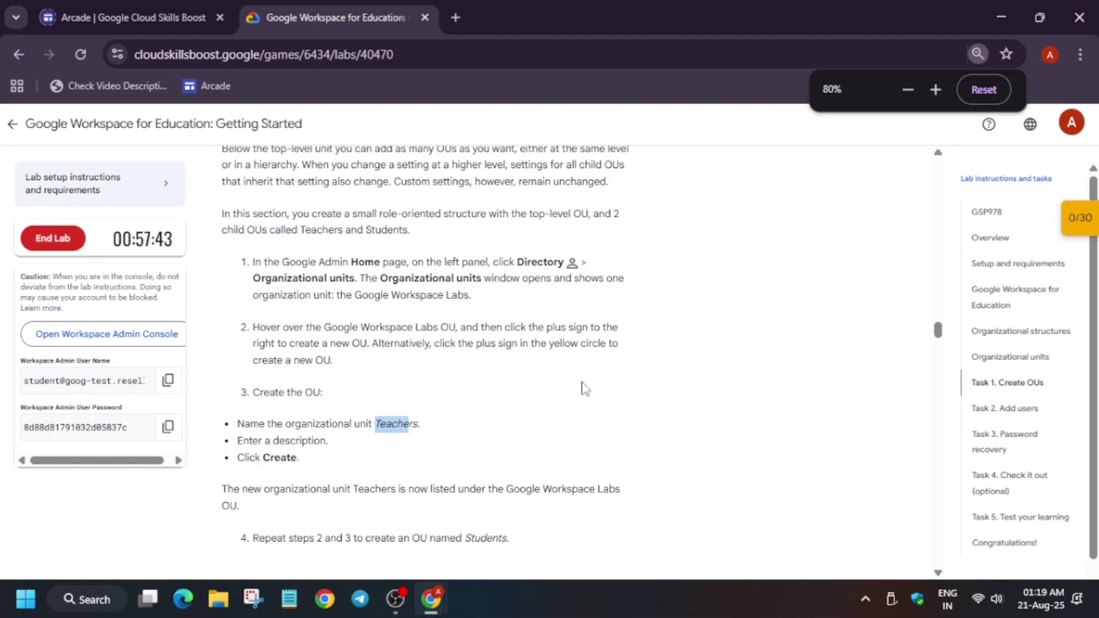
left_click(401, 358)
left_click_drag(402, 359, 449, 359)
key("ctrl+c")
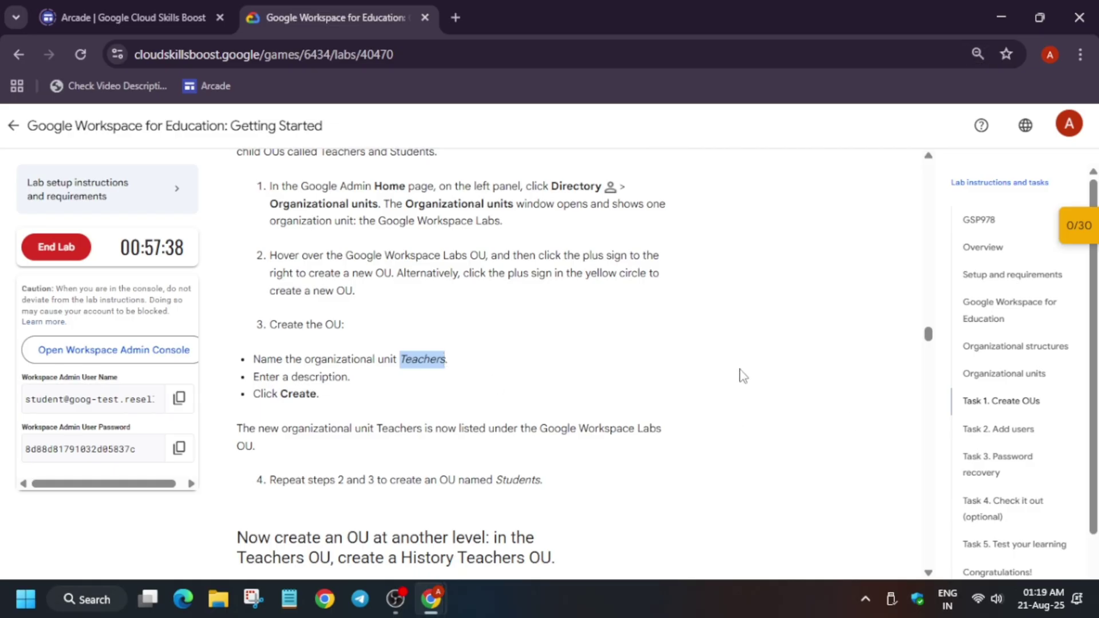
- Create the 'Teachers' organizational unit under Google Workspace Labs
key("alt+Tab")
key("ctrl+v")
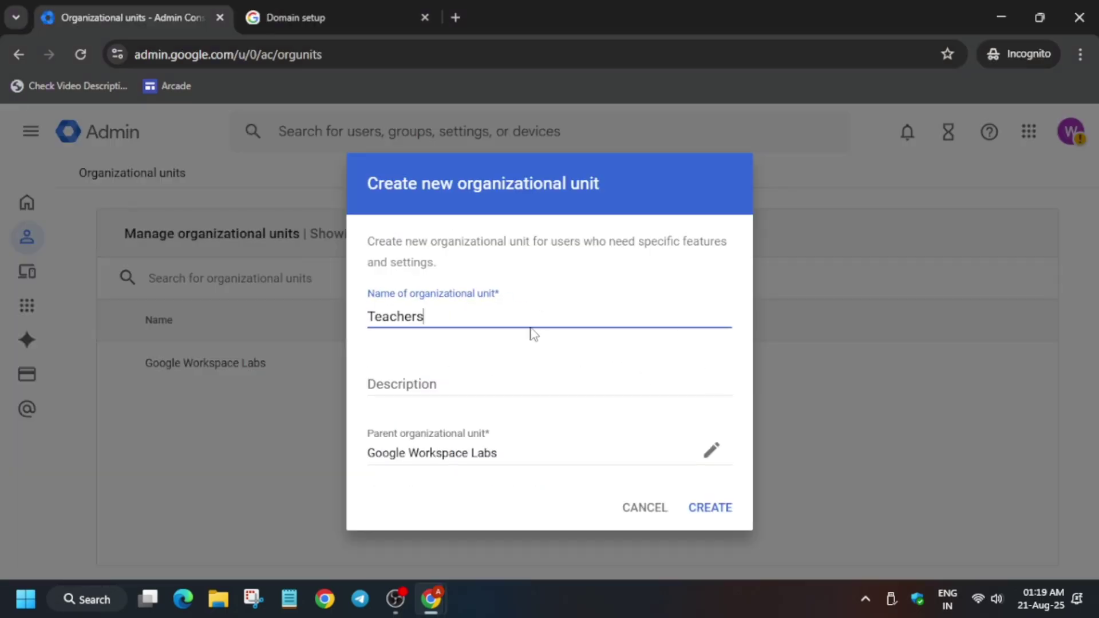
key("alt+Tab")
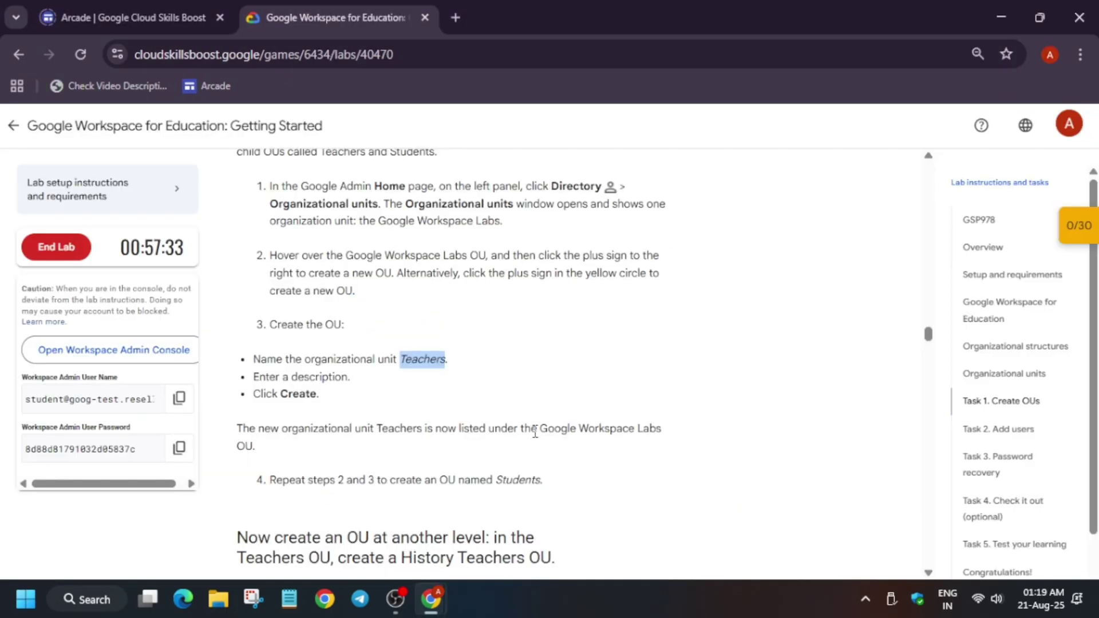
key("alt+Tab")
left_click(710, 506)
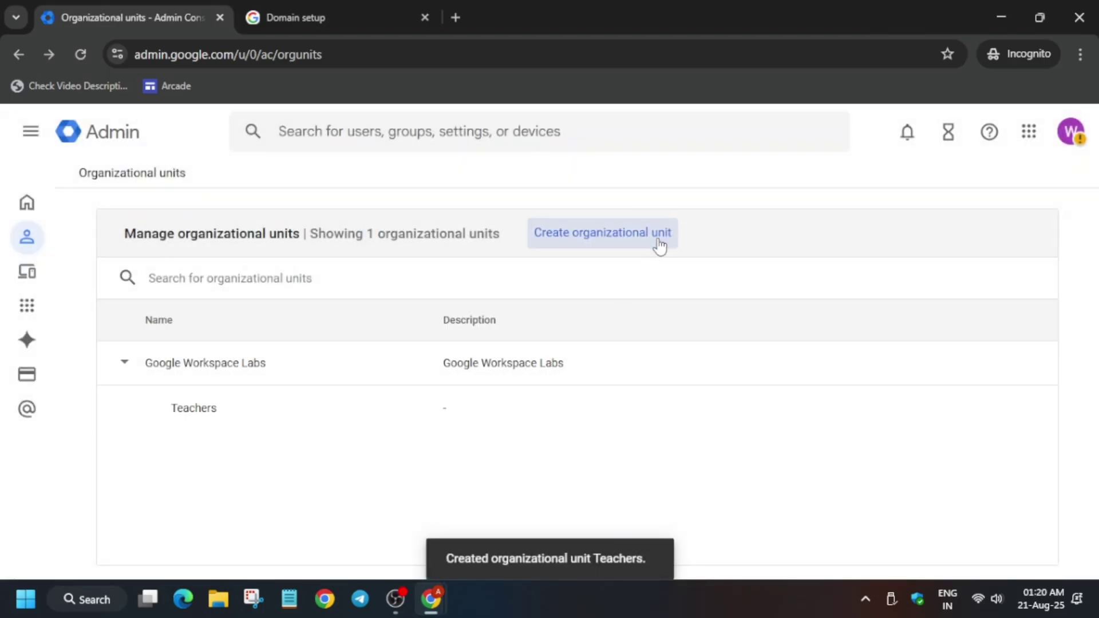
- Create the 'Students' organizational unit, then select 'History' in the lab instructions
left_click(658, 235)
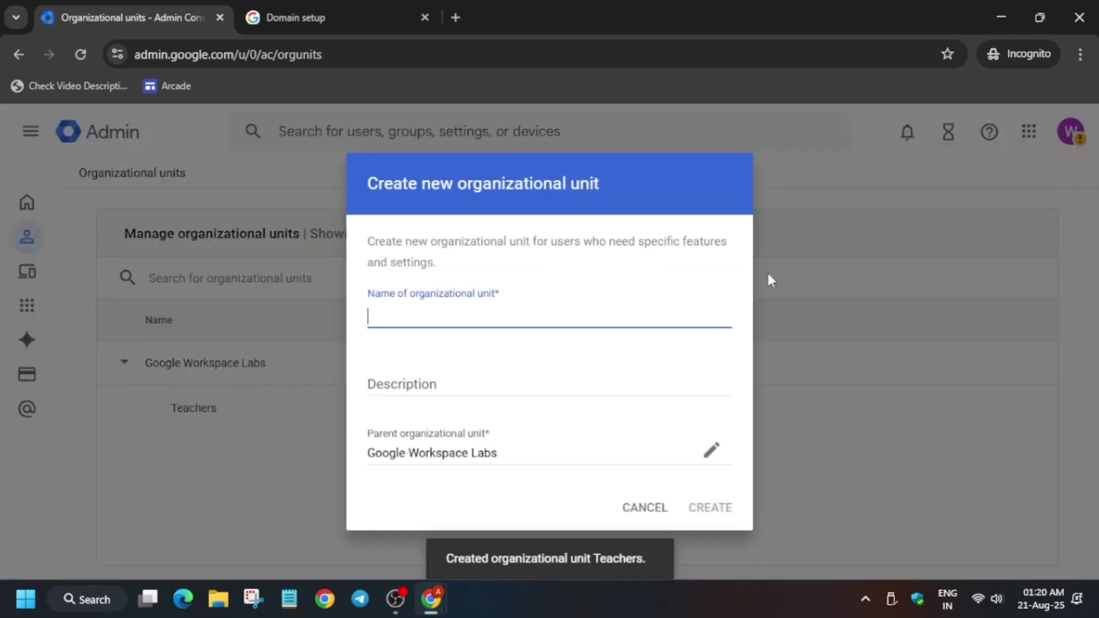
key("alt+Tab")
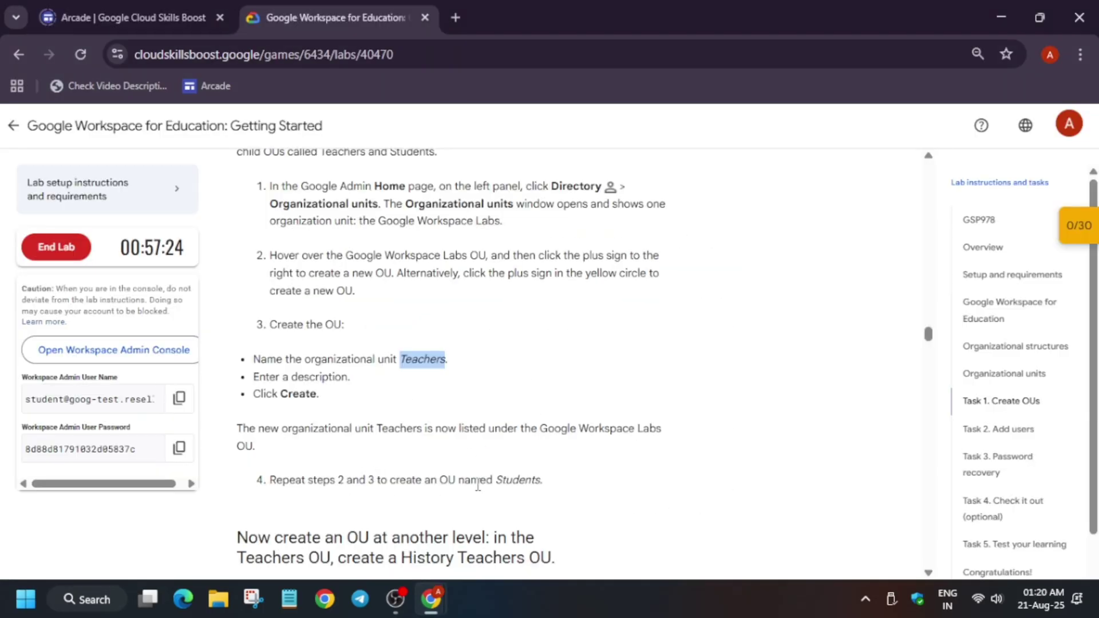
scroll(515, 479, "up", 4)
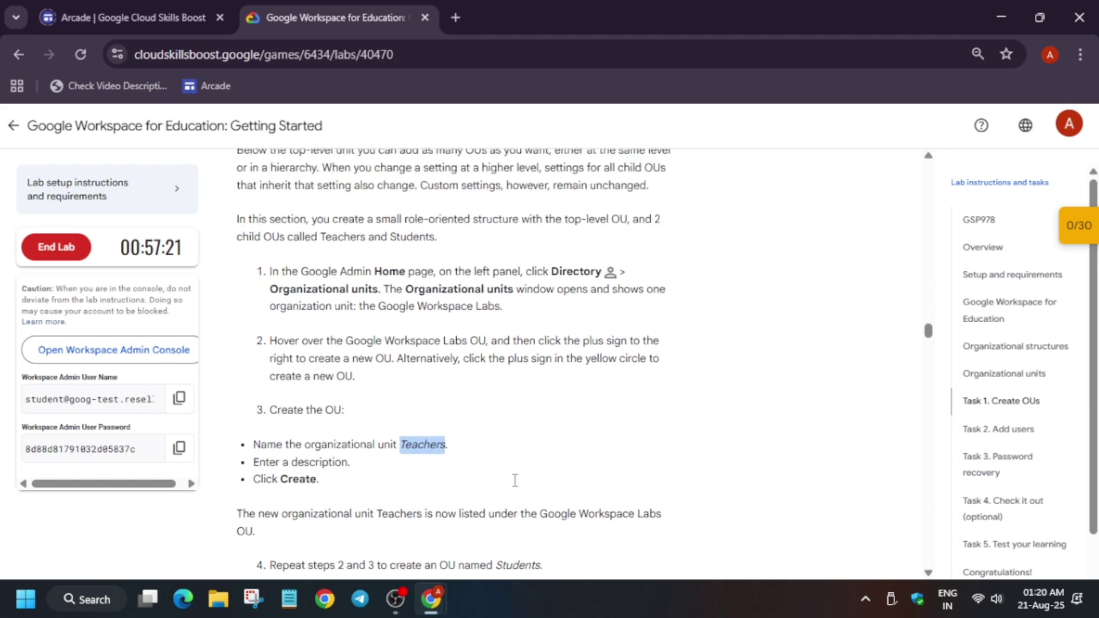
scroll(515, 481, "down", 8)
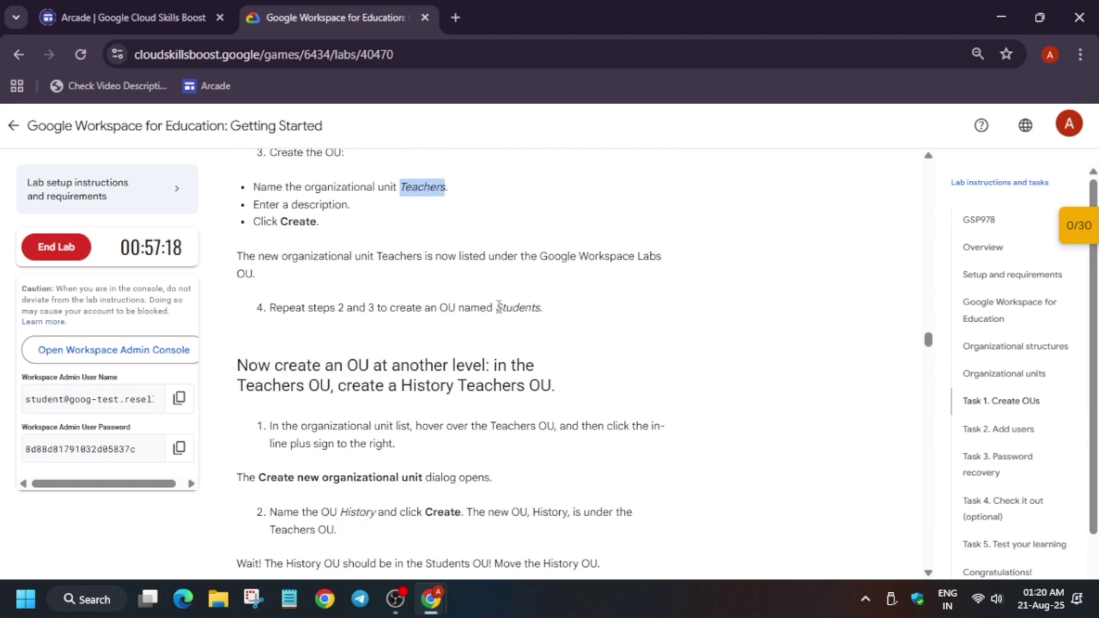
left_click_drag(496, 307, 541, 312)
key("ctrl+c")
key("alt+Tab")
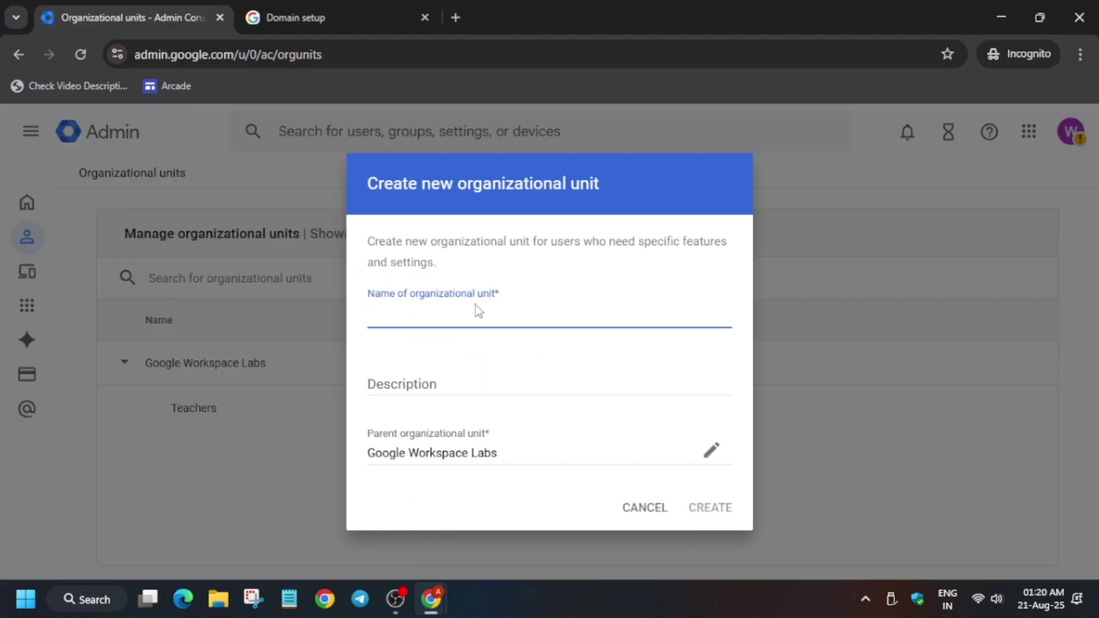
key("ctrl+v")
left_click(710, 508)
key("alt+Tab")
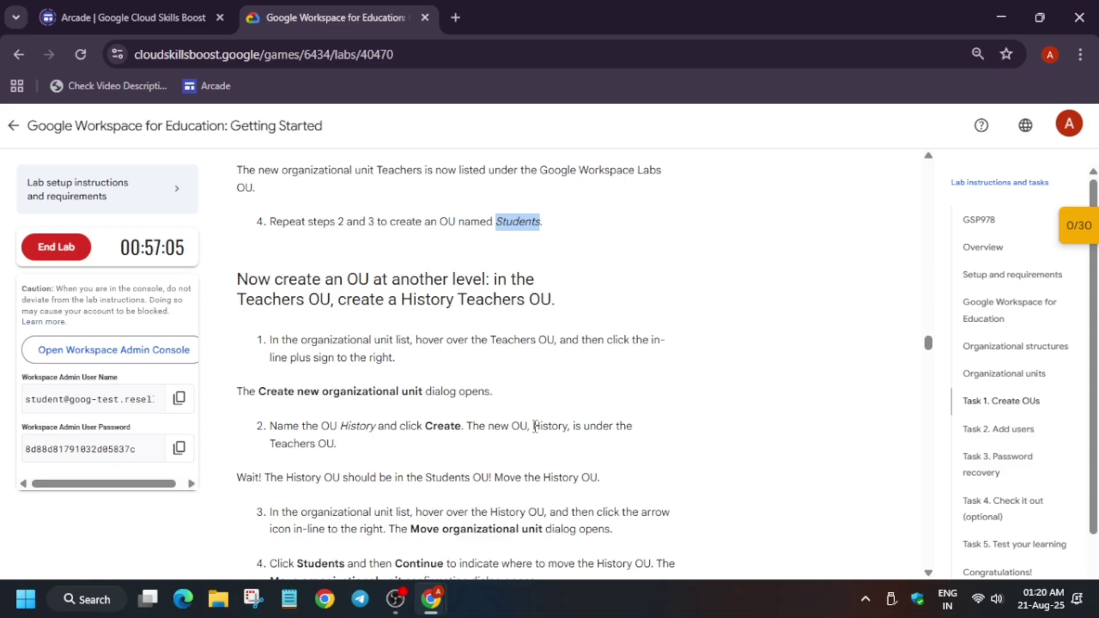
left_click_drag(534, 429, 562, 433)
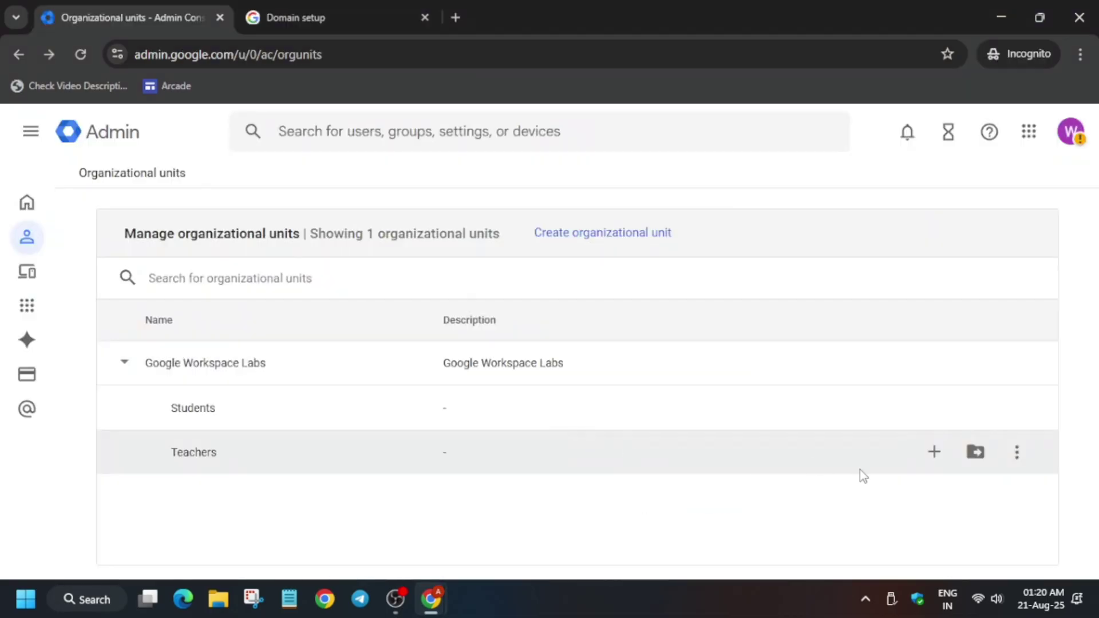
- Create a 'History' organizational unit nested under Teachers
left_click(931, 452)
key("ctrl+v")
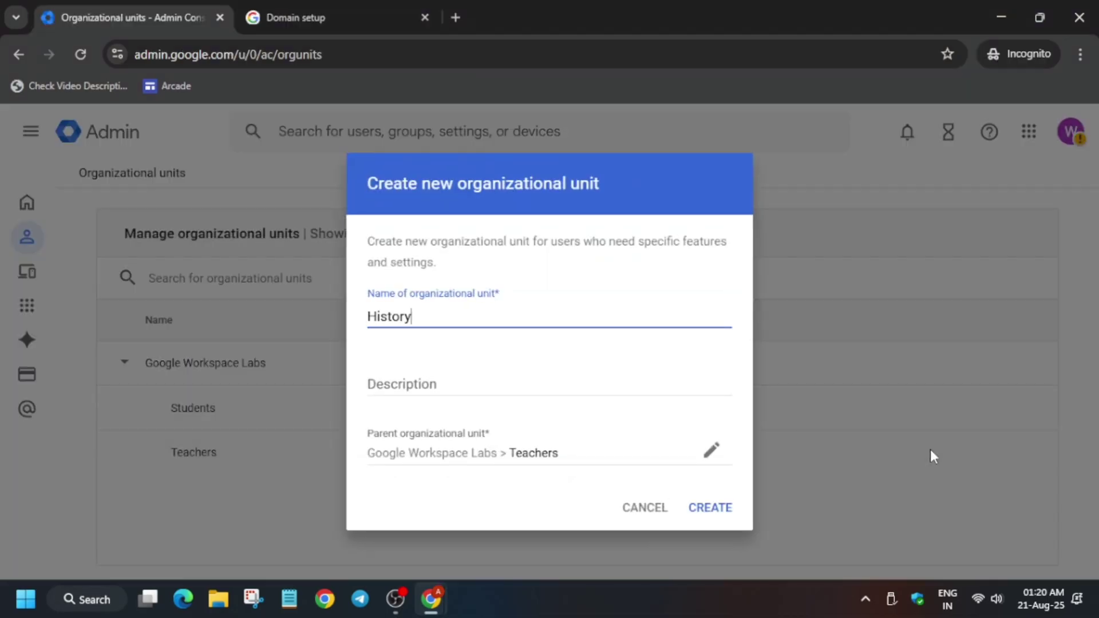
left_click(722, 509)
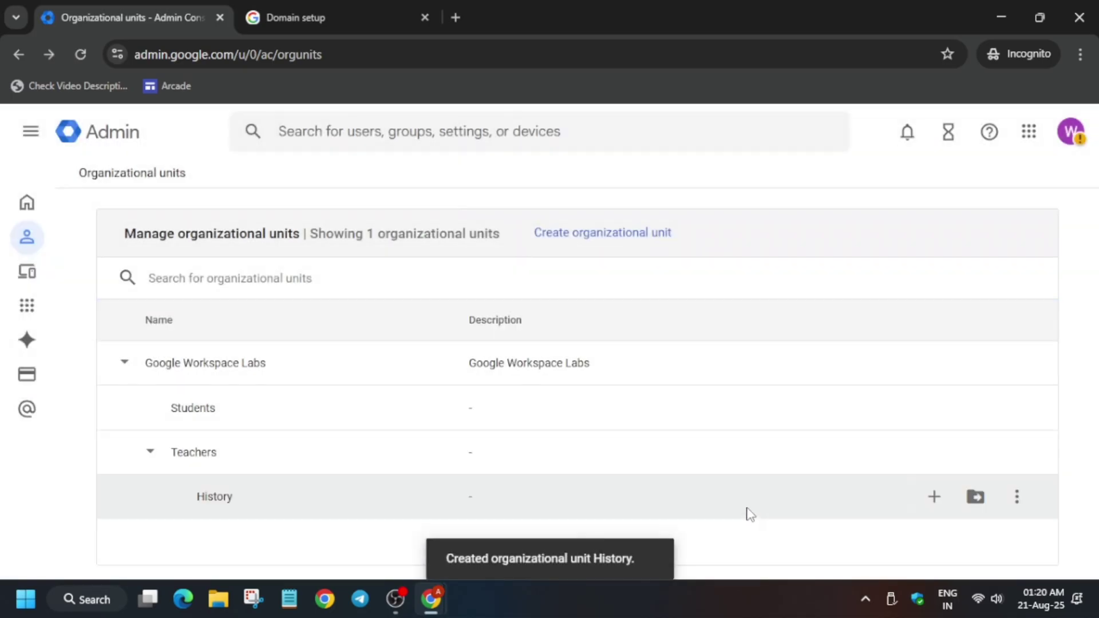
key("alt+Tab")
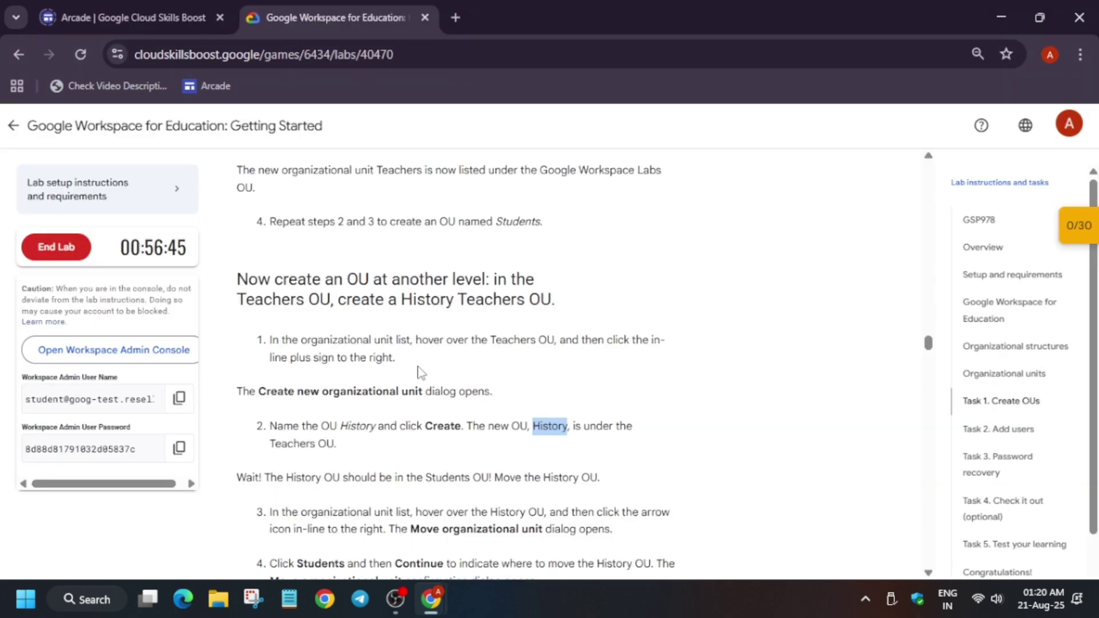
scroll(525, 427, "down", 3)
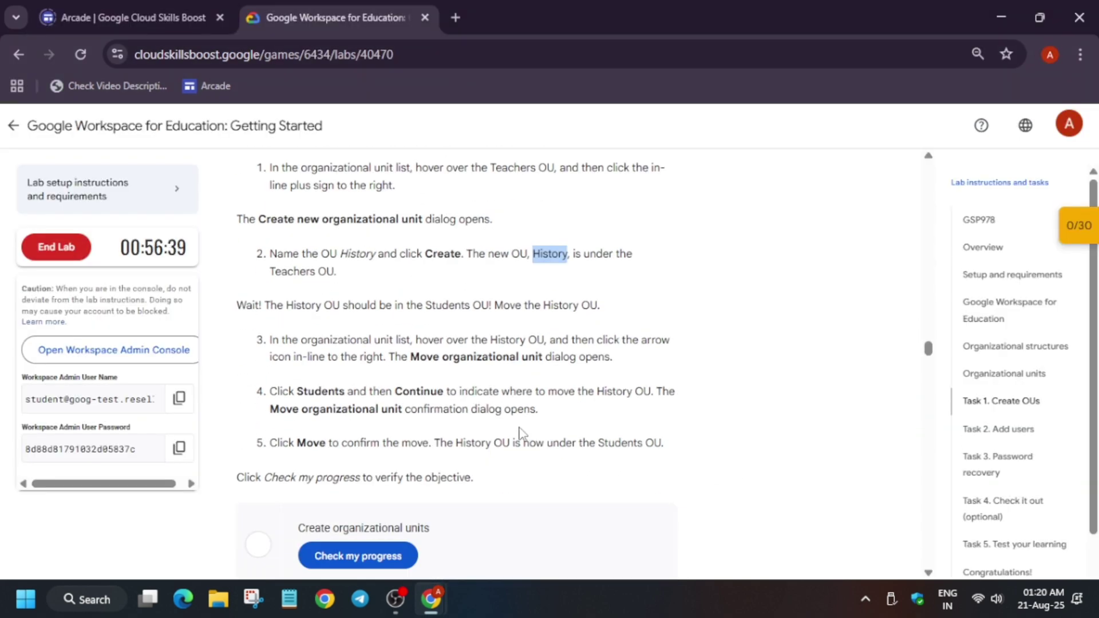
key("alt+Tab")
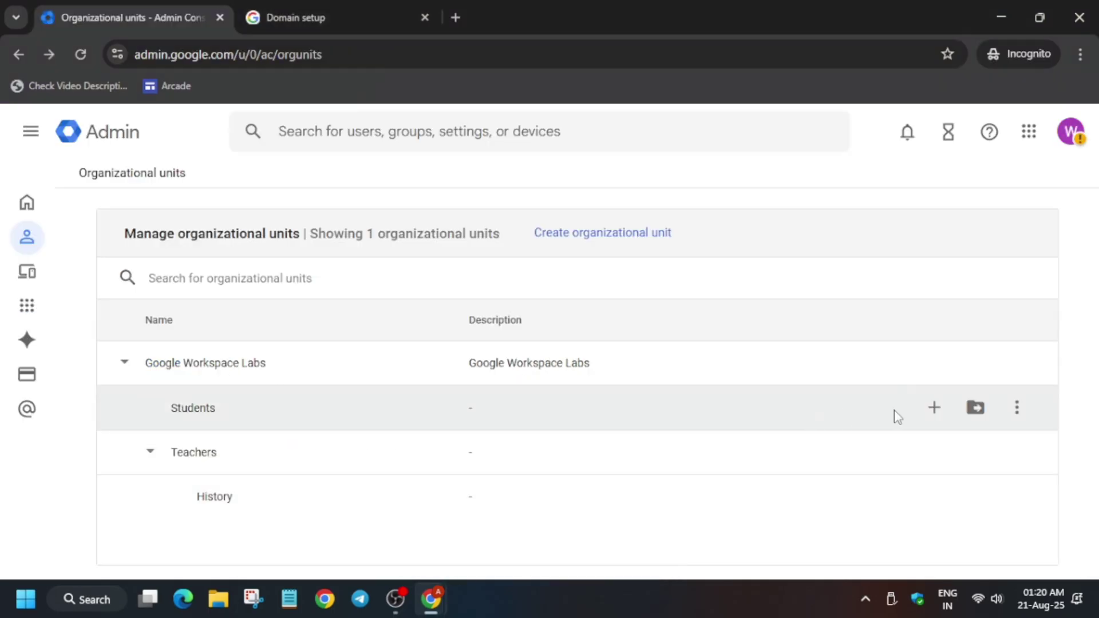
- Move the History unit from Teachers to Students and check the lab's Task 1 progress
left_click(975, 497)
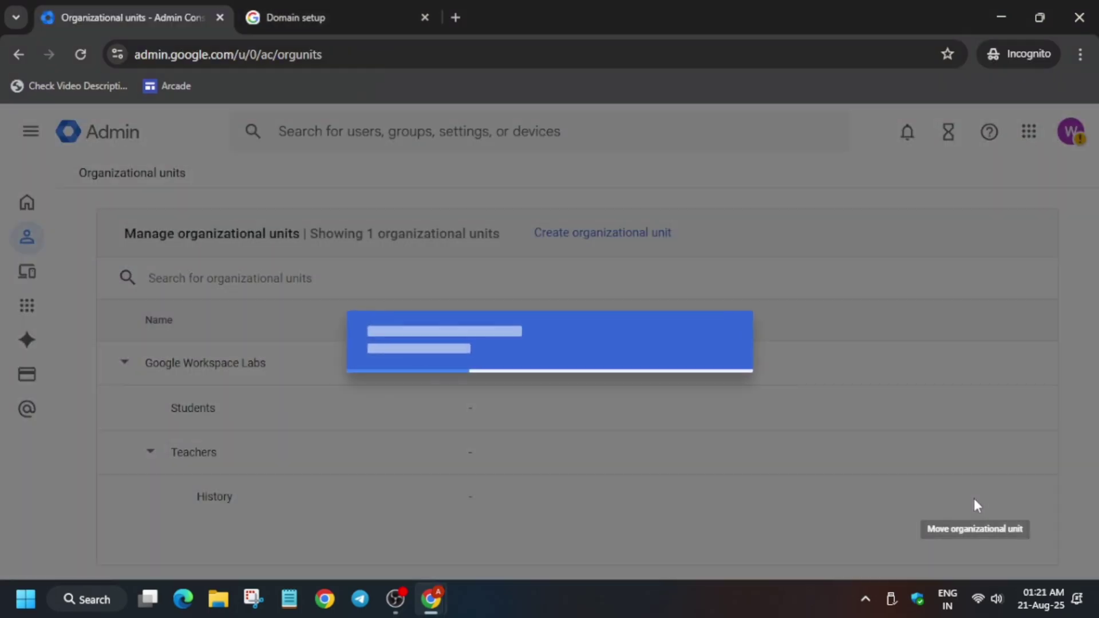
left_click(455, 361)
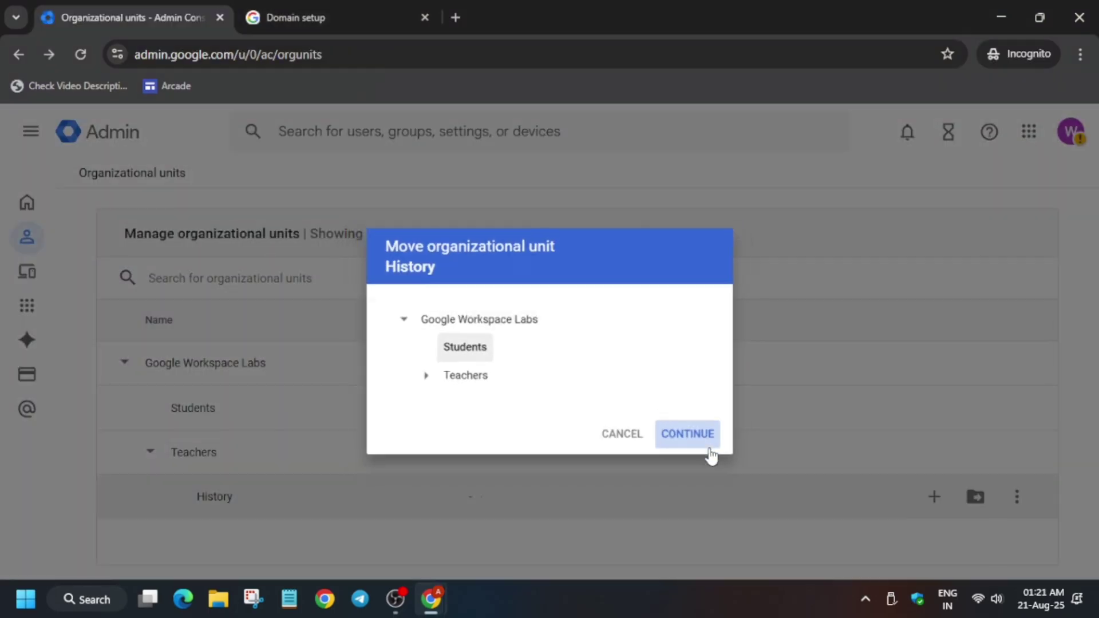
left_click(708, 445)
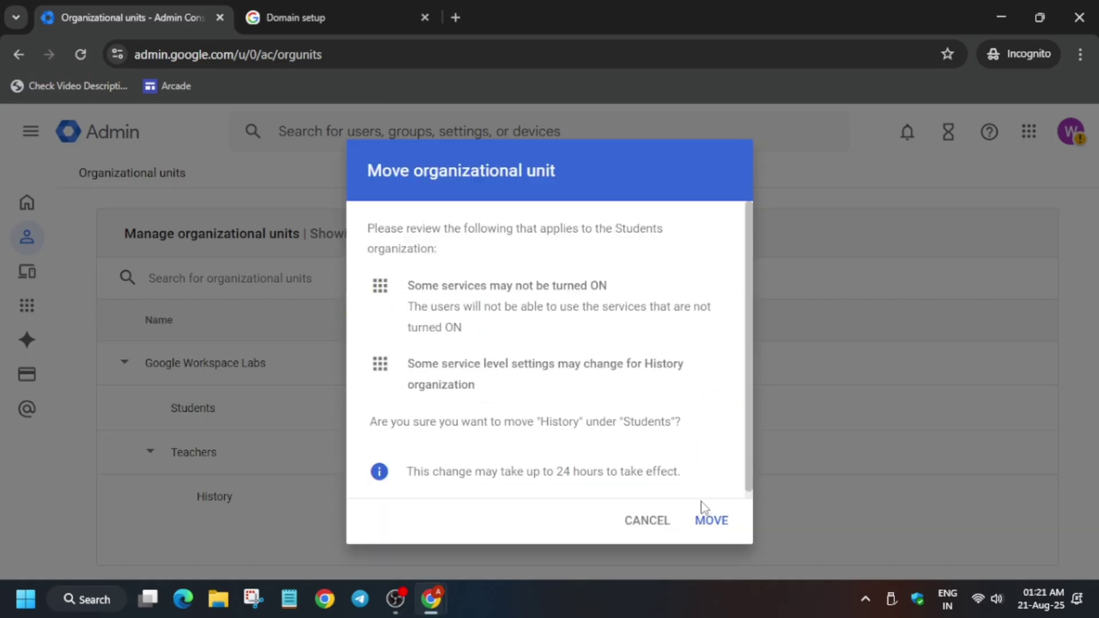
left_click(715, 522)
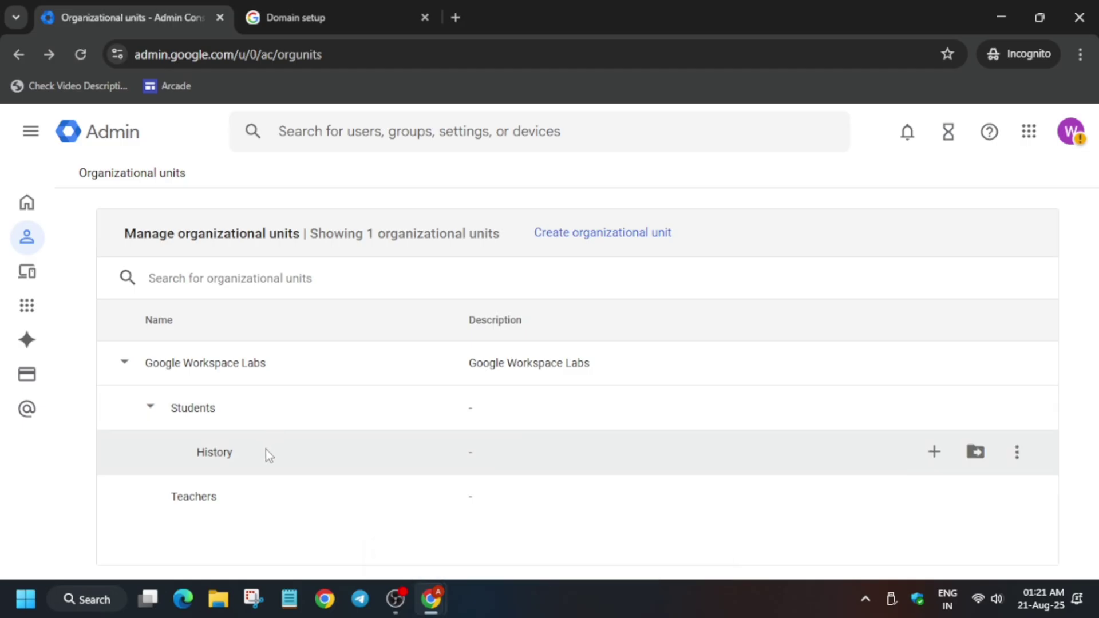
key("alt+Tab")
scroll(360, 435, "down", 2)
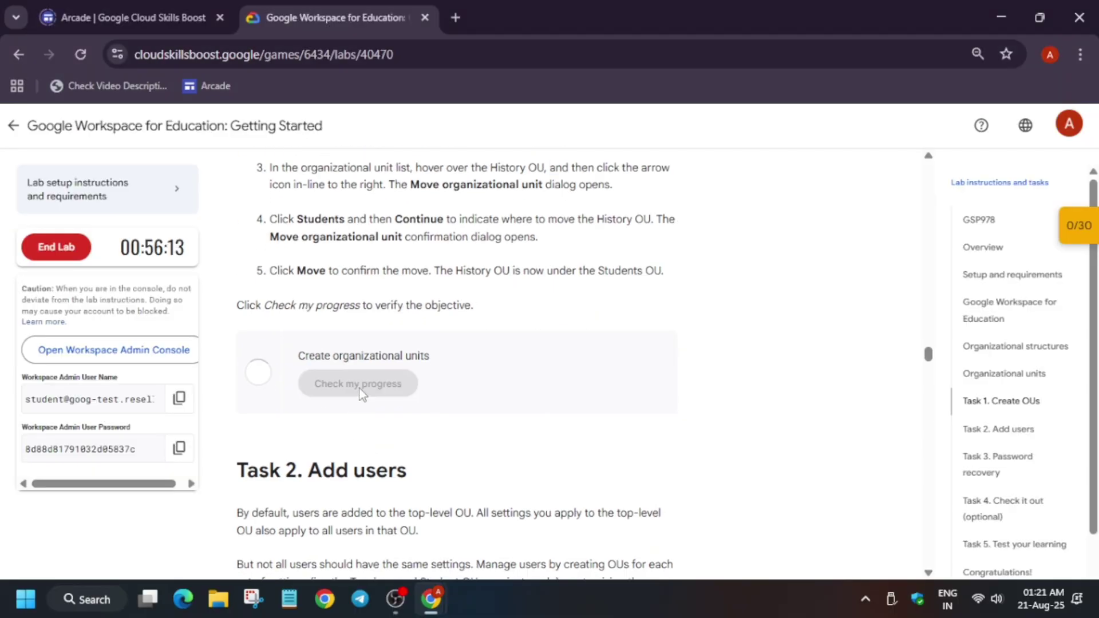
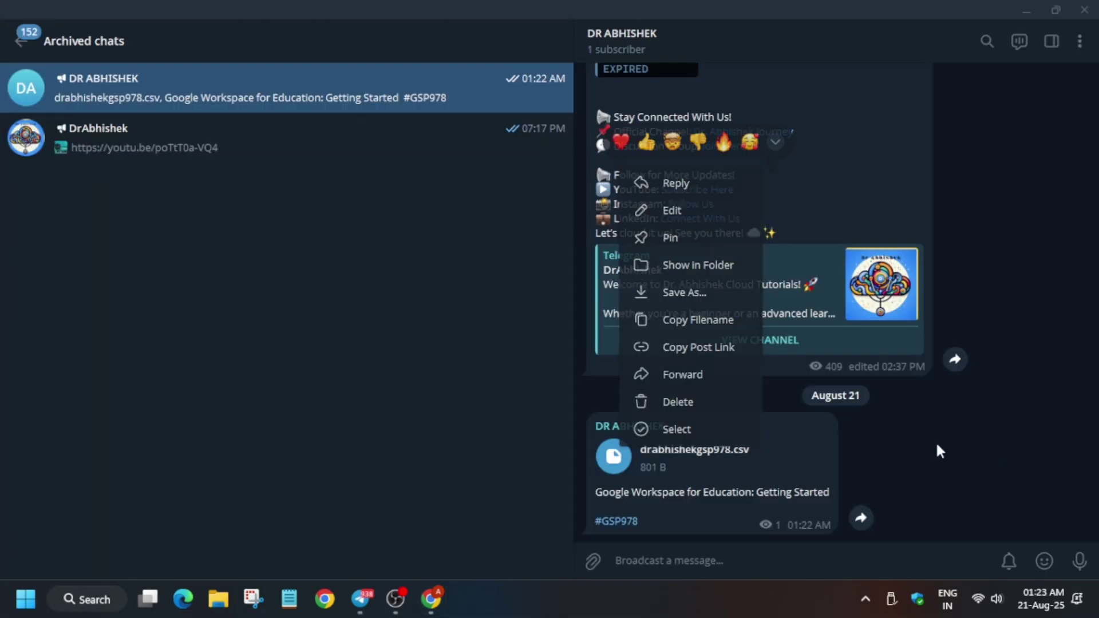
- Dismiss the Telegram message menu and close Telegram to reveal the lab instructions
key("Escape")
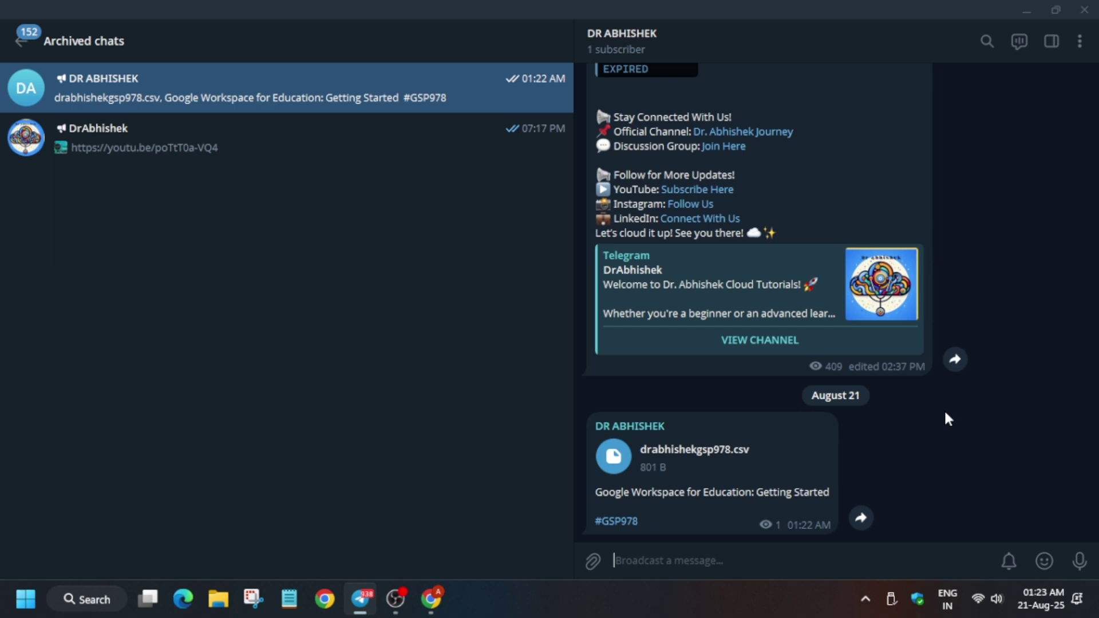
left_click(1084, 10)
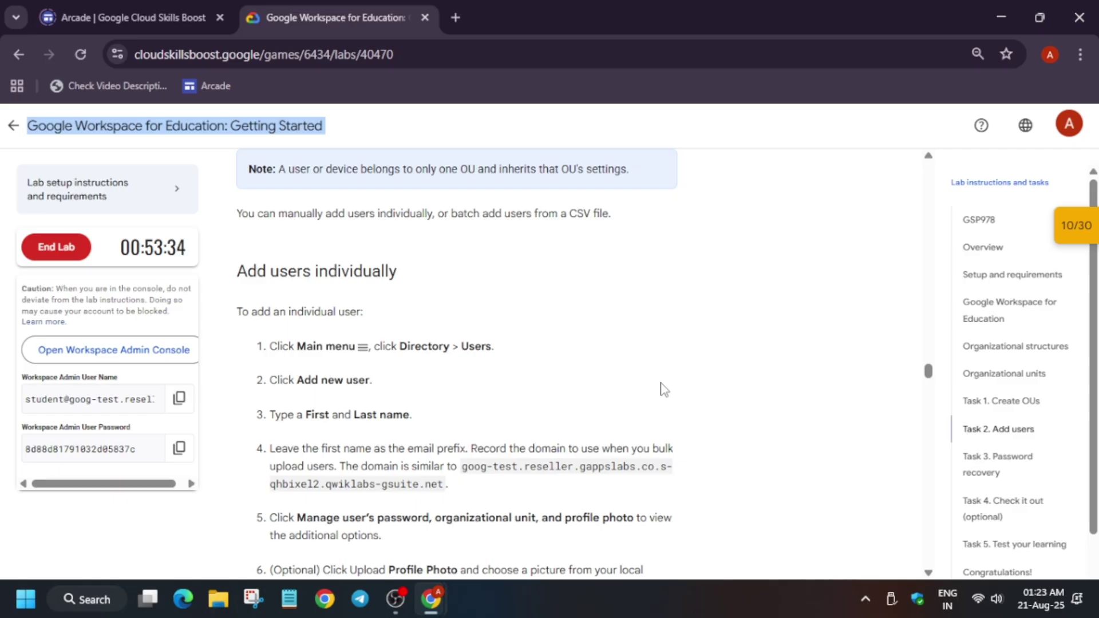
- Go to Directory > Users in the Admin console
key("alt+Tab")
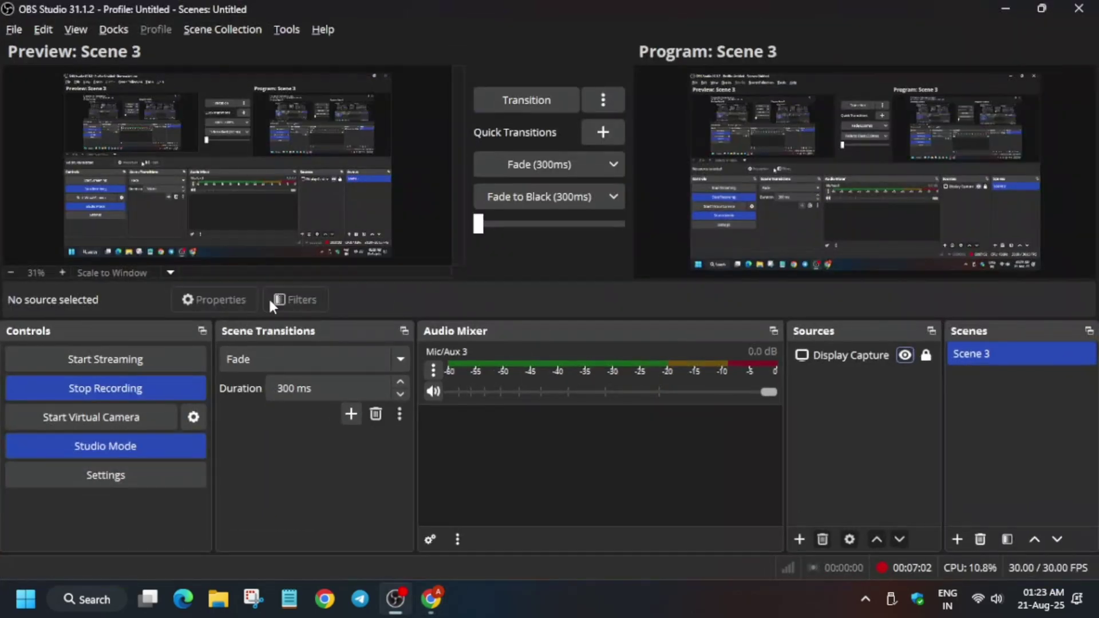
key("alt+Tab")
key("alt+Tab")
key("Tab")
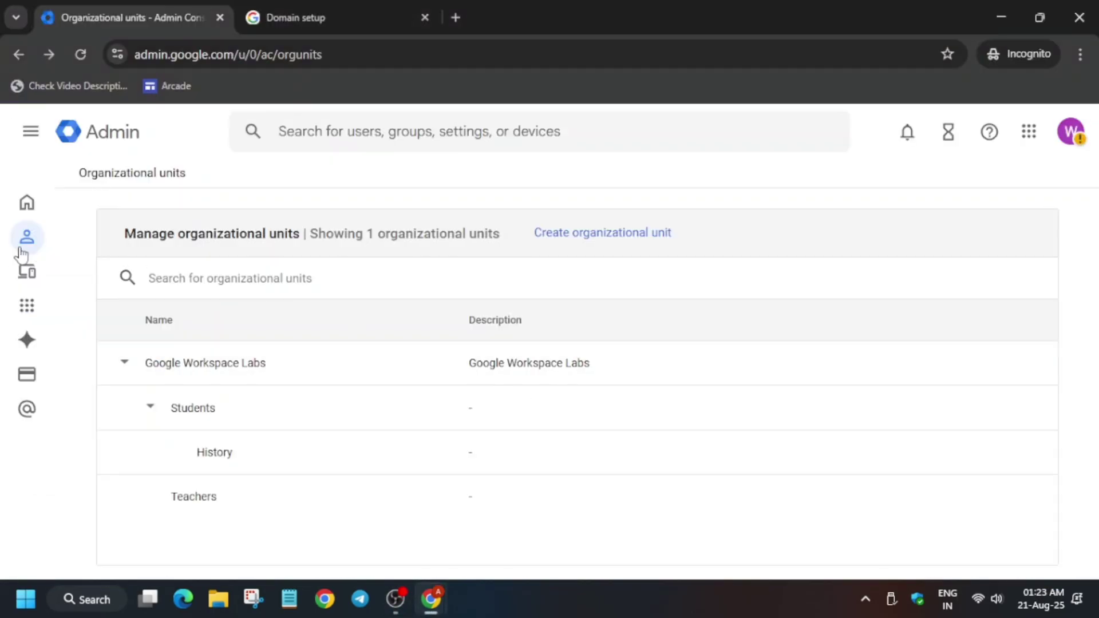
left_click(30, 132)
left_click(118, 232)
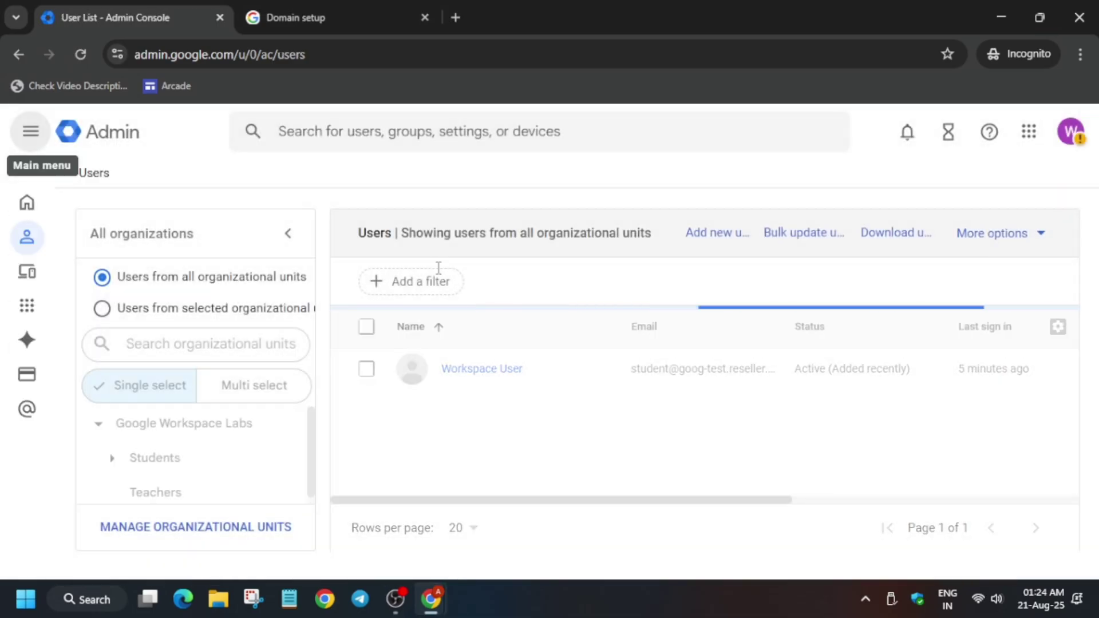
- Add a new user with the entered first and last name and create the account
left_click(704, 235)
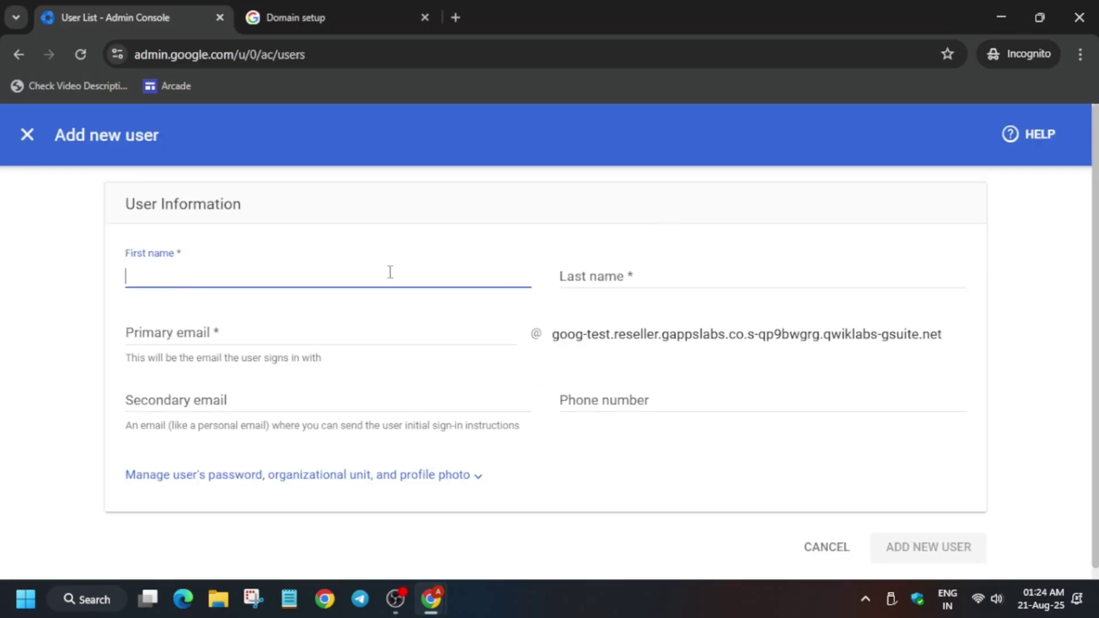
left_click(587, 277)
type("abhishek")
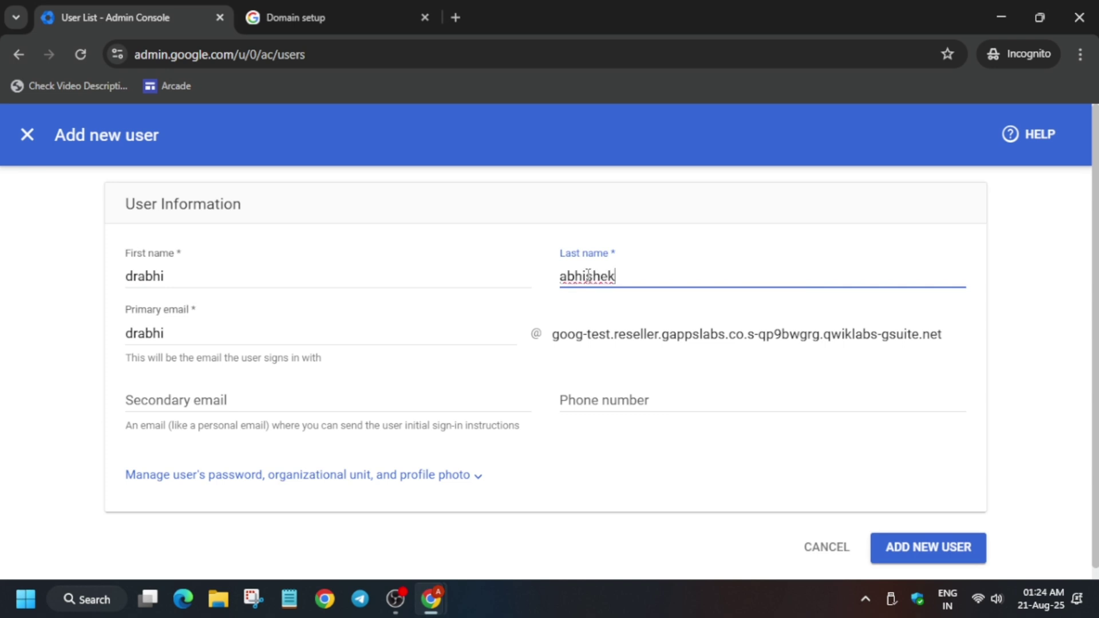
left_click(949, 546)
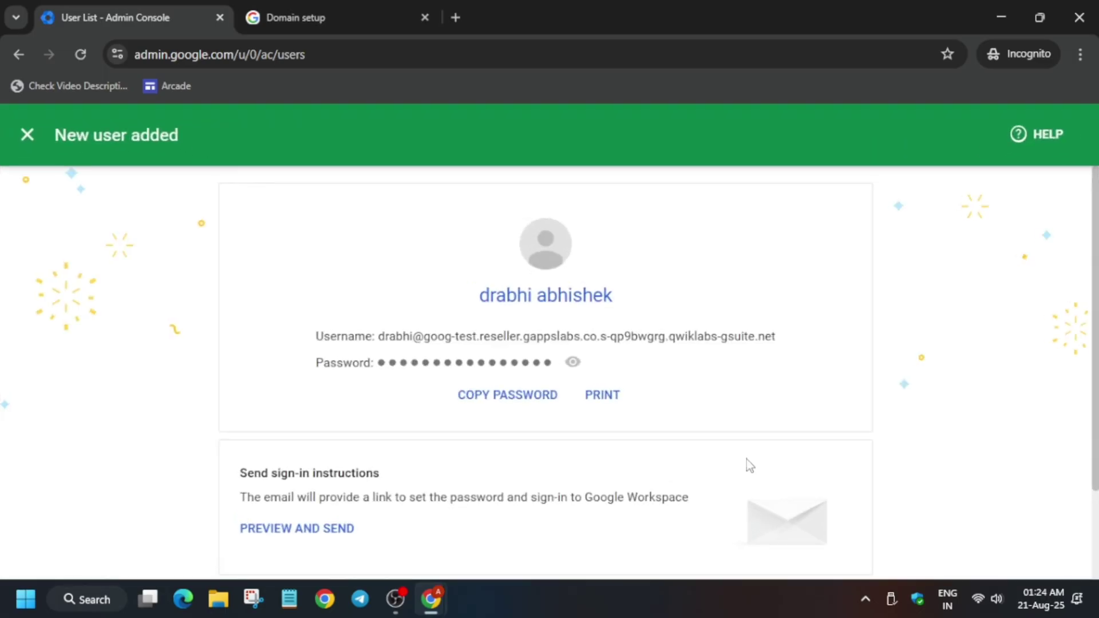
- Search for an online notepad in a new tab and open RapidTables Notepad
left_click(455, 17)
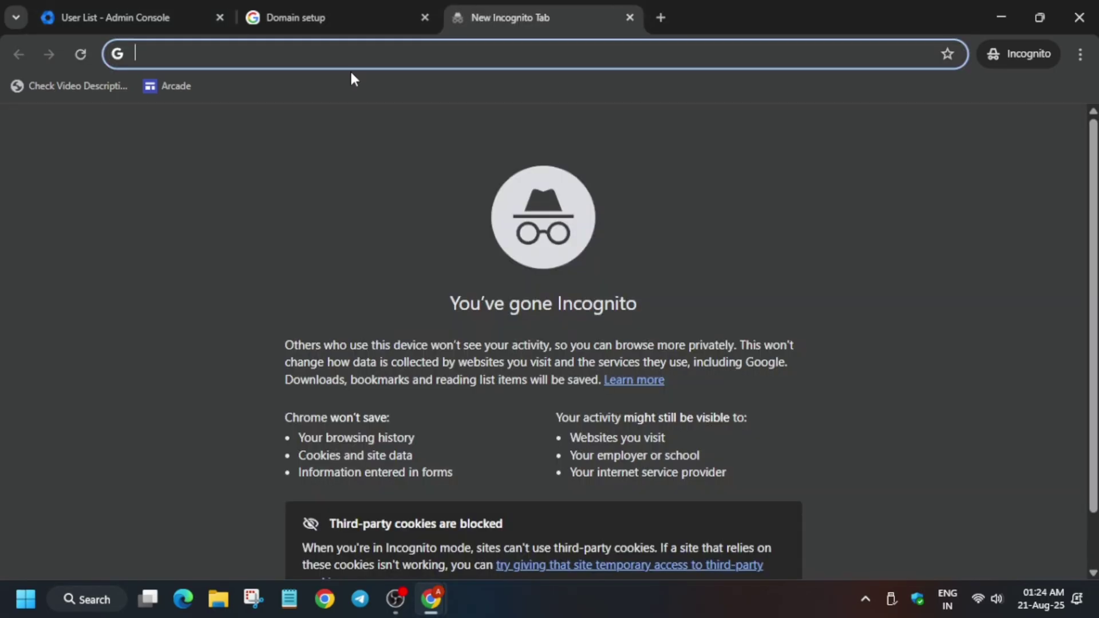
type("onlien")
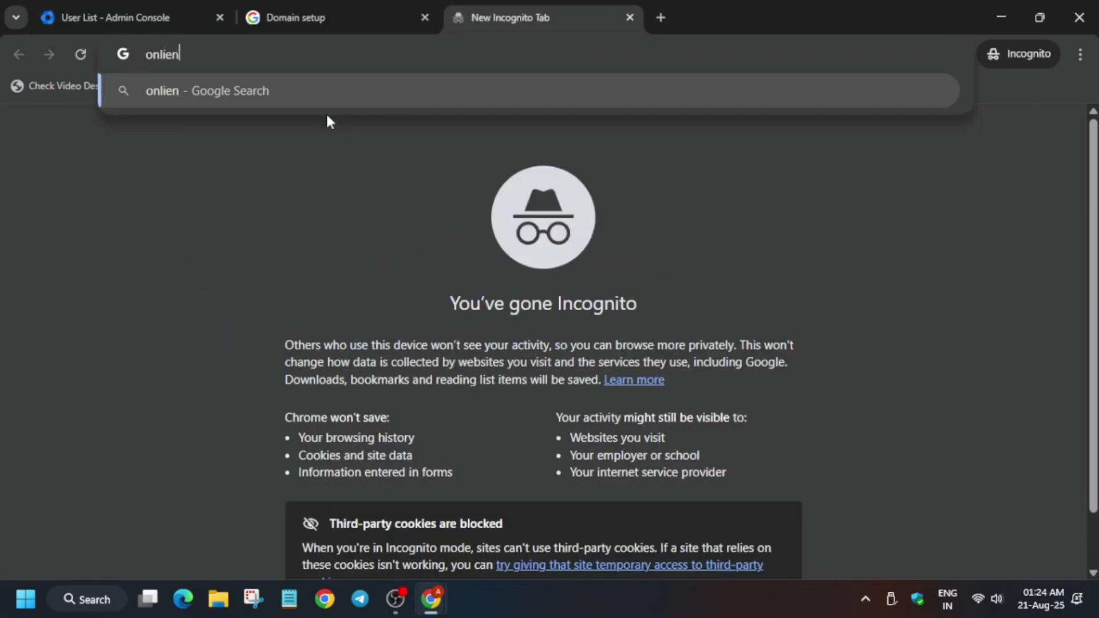
type("otepad")
key("Return")
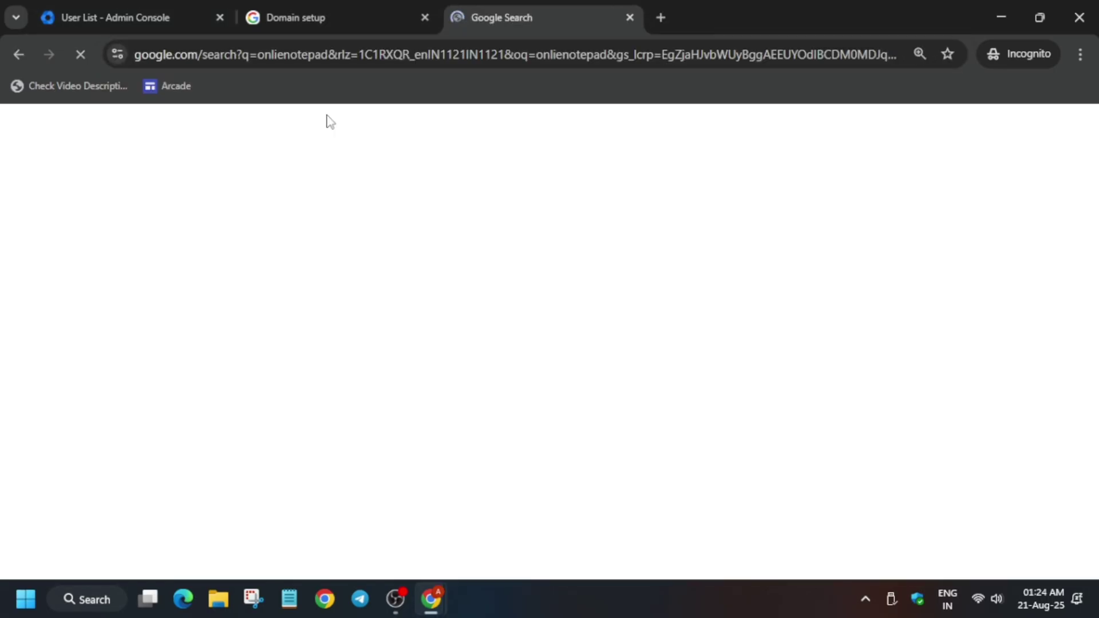
scroll(111, 385, "down", 6)
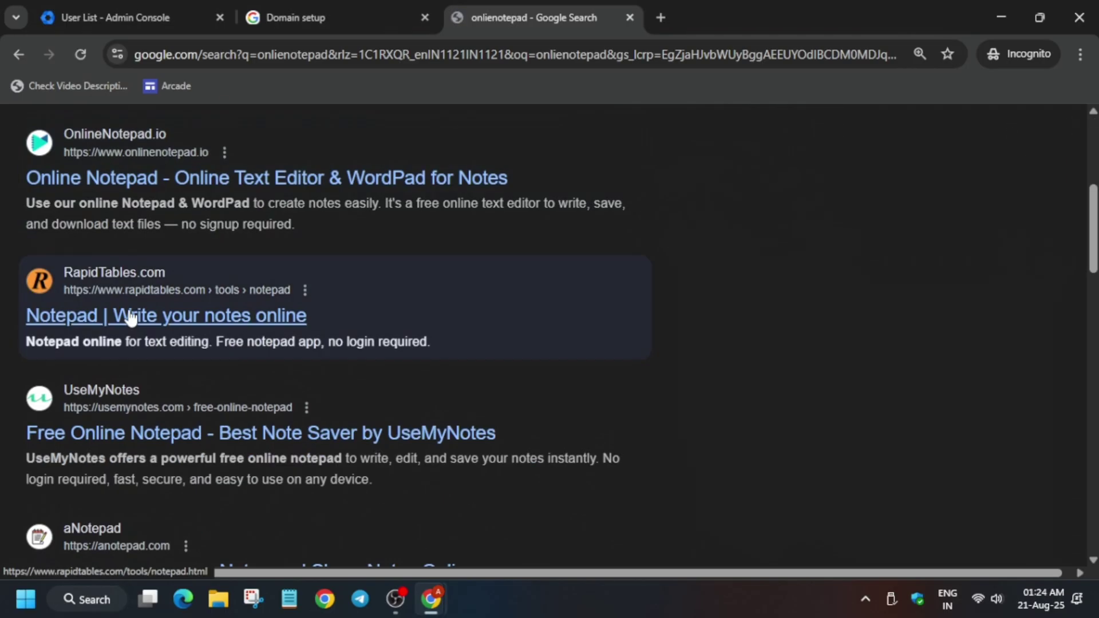
left_click(108, 315)
left_click(65, 288)
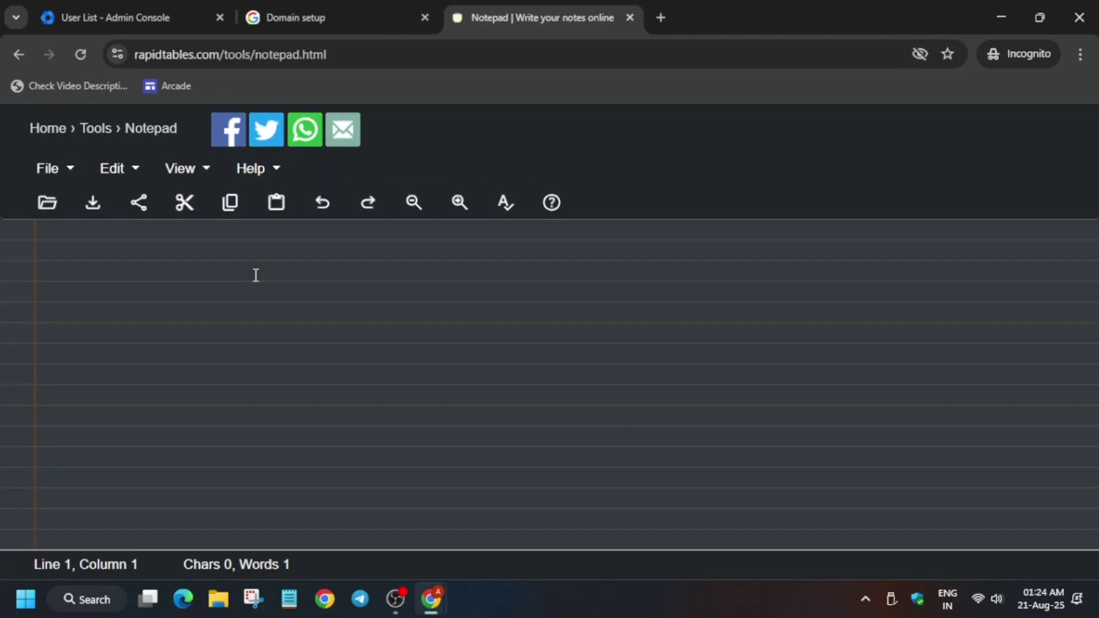
- Close the Domain setup tab and paste the new user's username line into the notepad
left_click(334, 13)
left_click(425, 16)
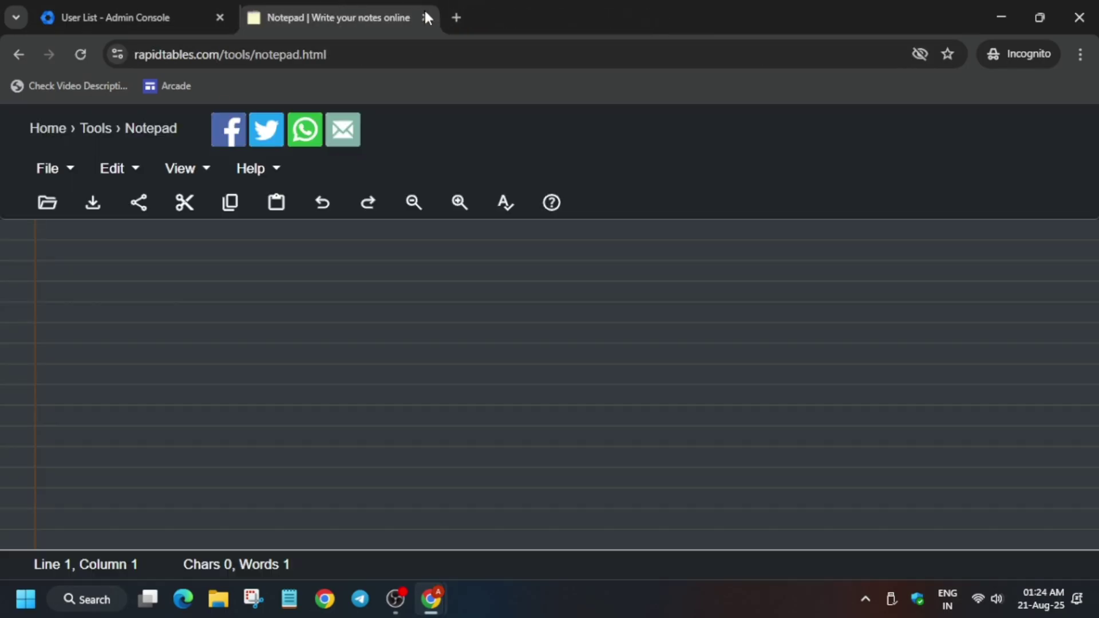
left_click(162, 12)
triple_click(412, 340)
key("ctrl+c")
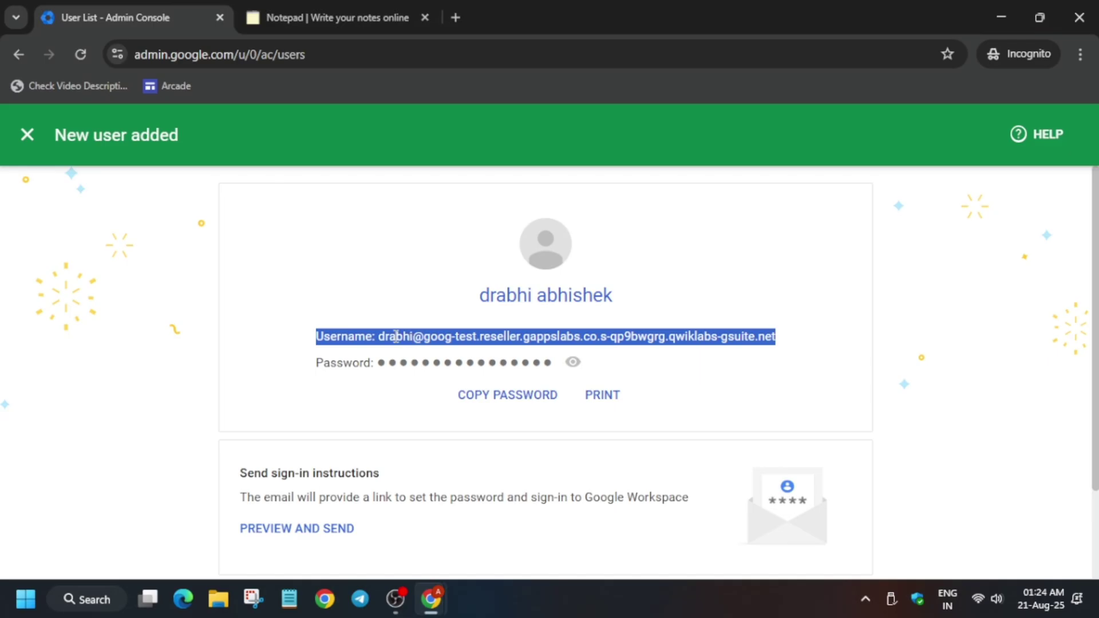
left_click(332, 17)
key("ctrl+v")
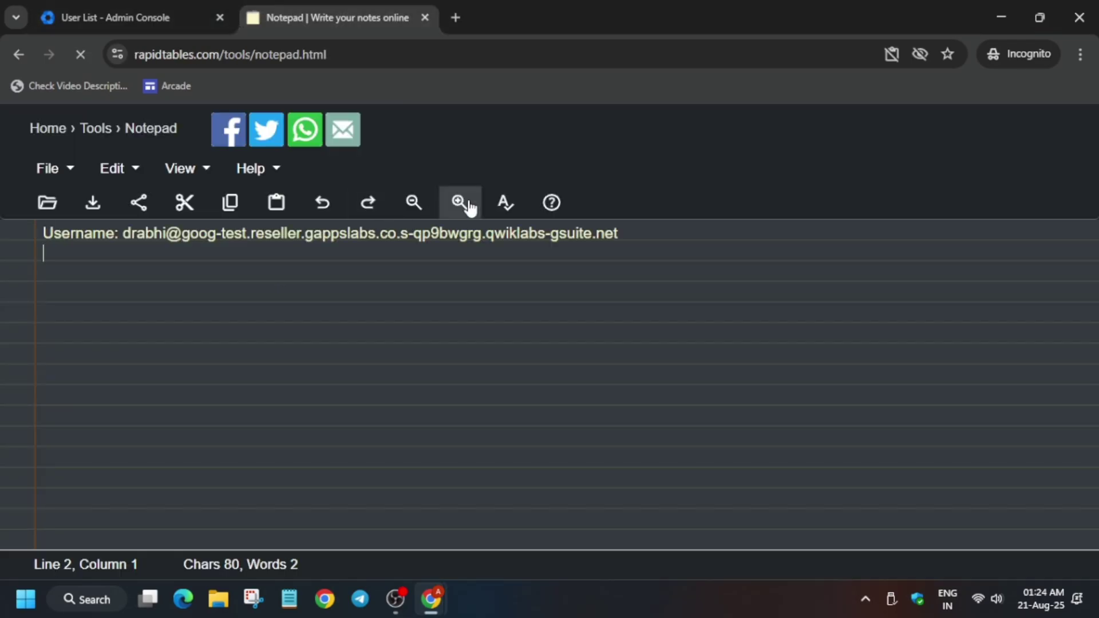
left_click(460, 202)
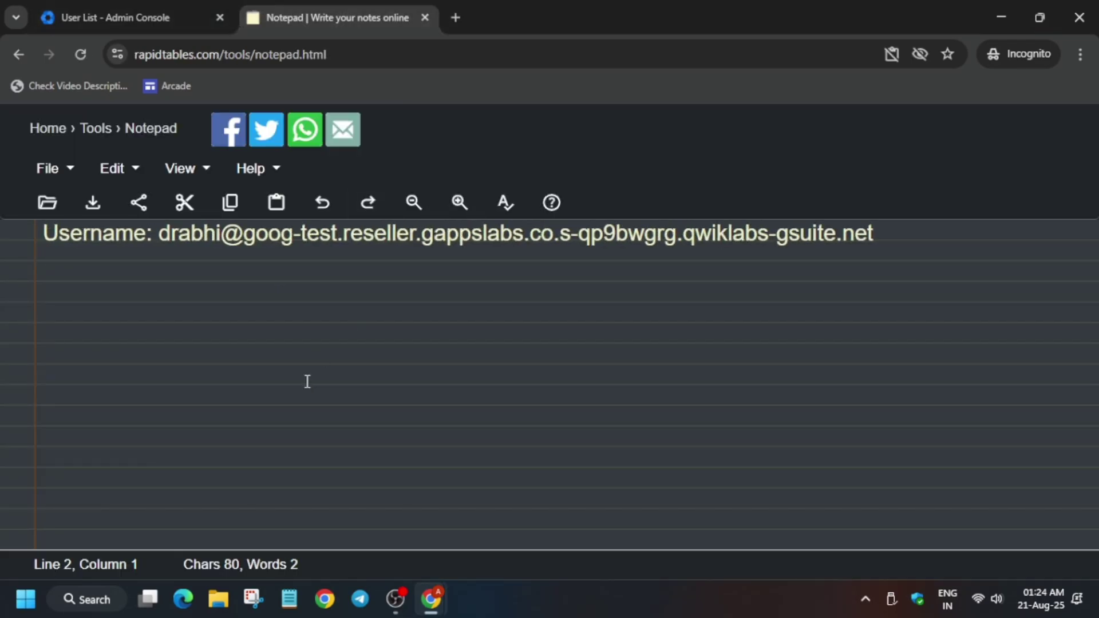
- Finish the new-user confirmation and close the password sharing dialog
left_click(81, 13)
scroll(897, 507, "down", 2)
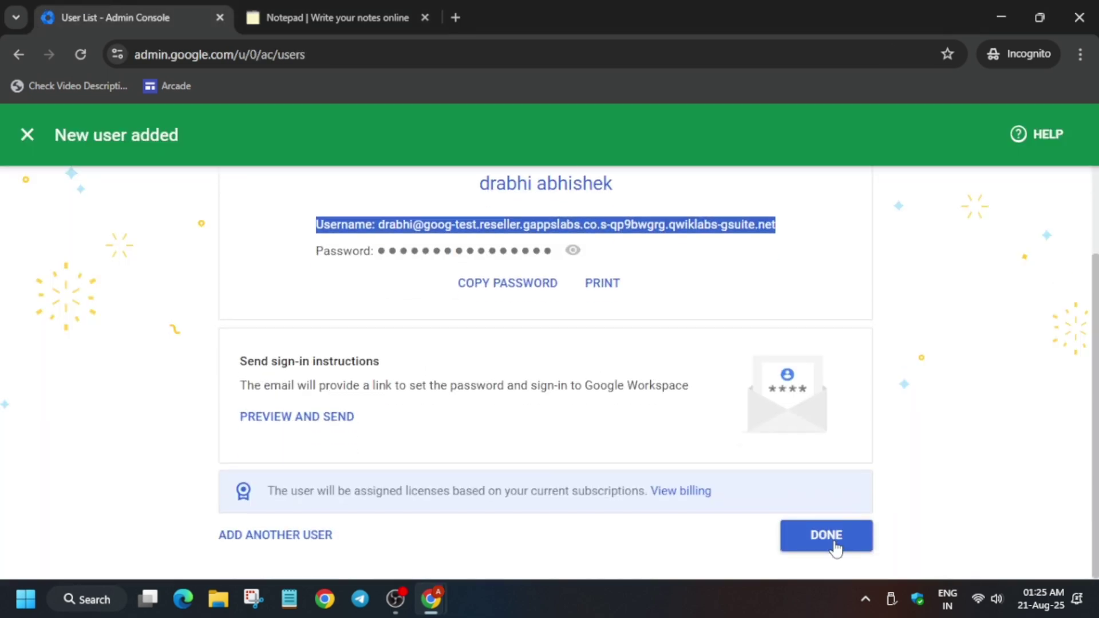
left_click(834, 546)
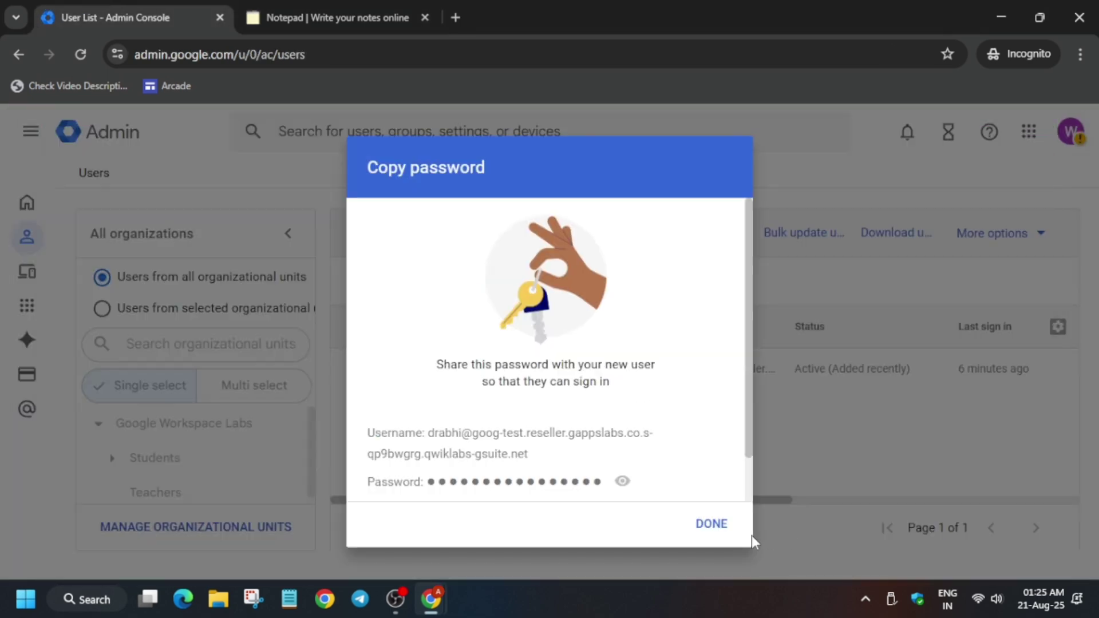
left_click(711, 533)
mouse_move(715, 357)
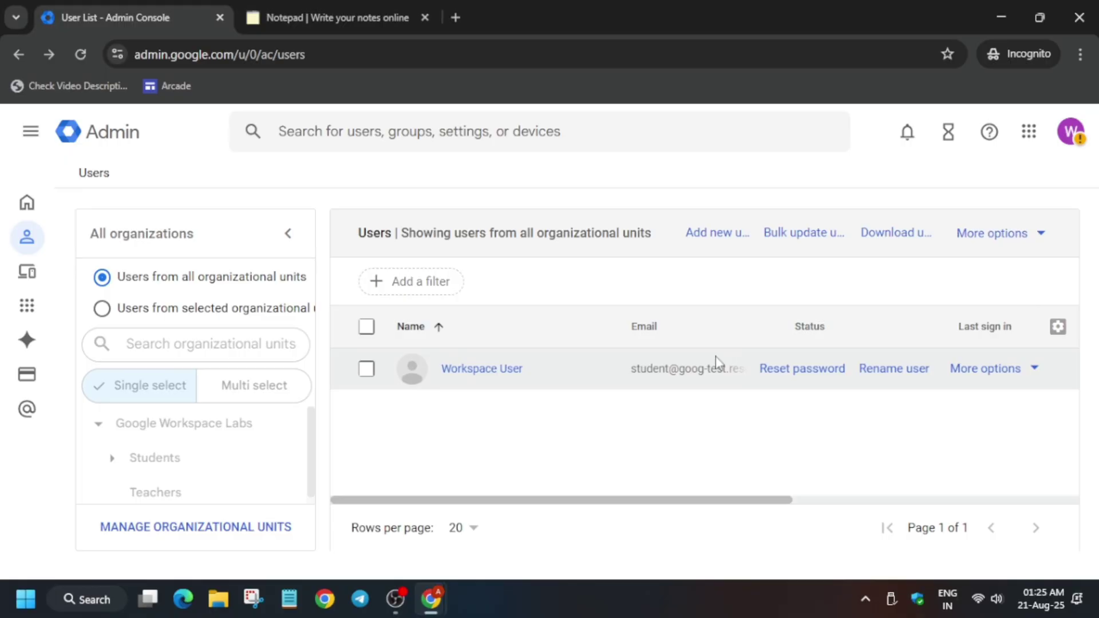
- Reload the user list and move the new user to the Teachers organizational unit
left_click(80, 54)
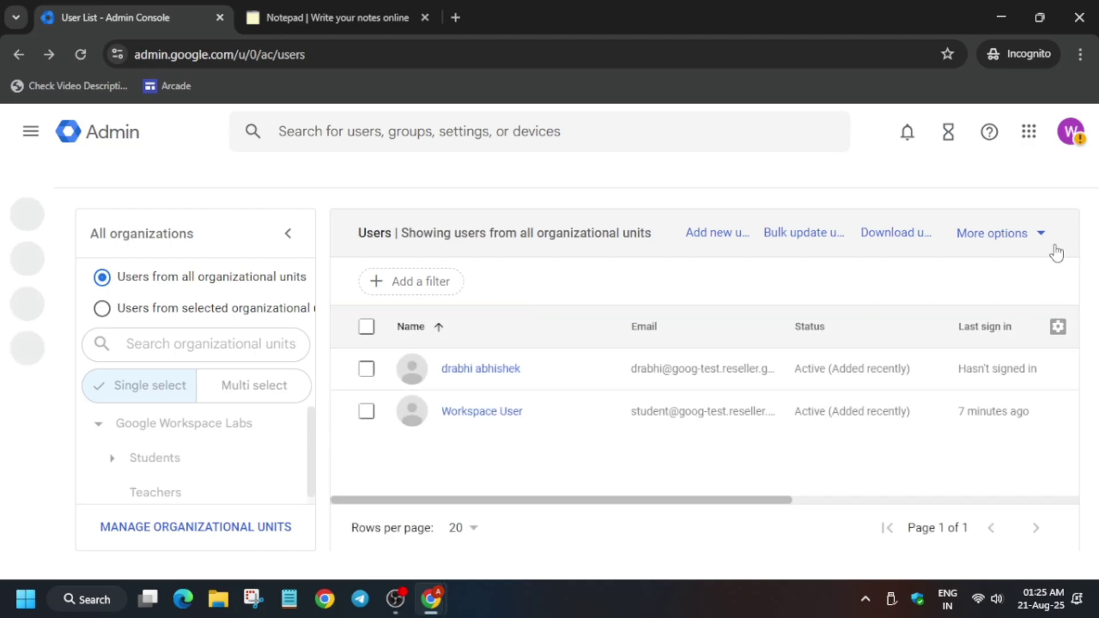
left_click(367, 367)
left_click(716, 248)
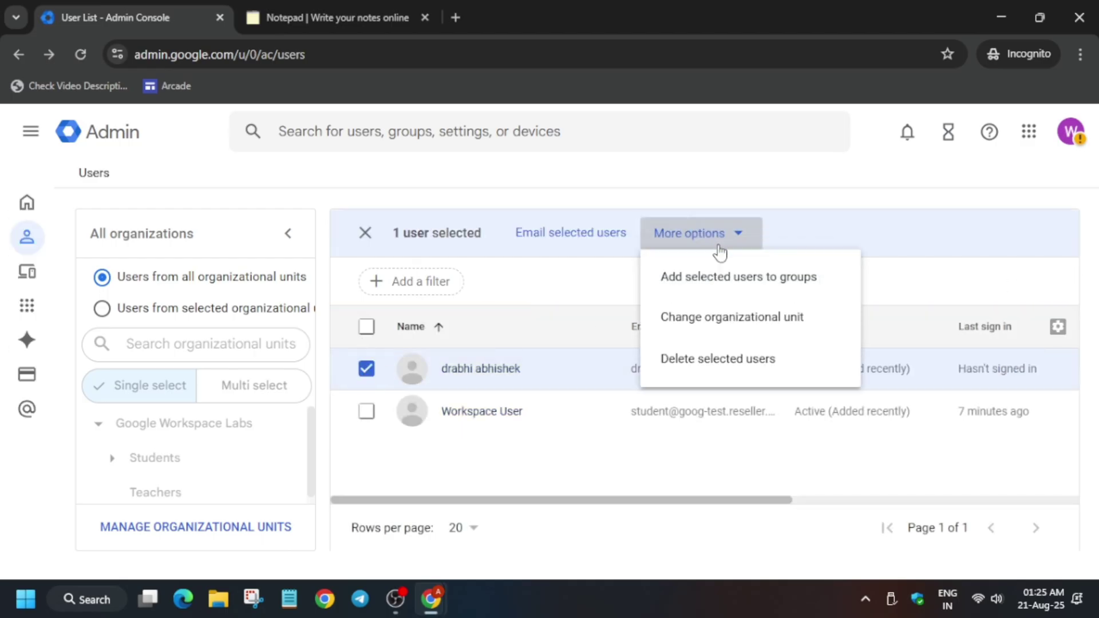
left_click(719, 318)
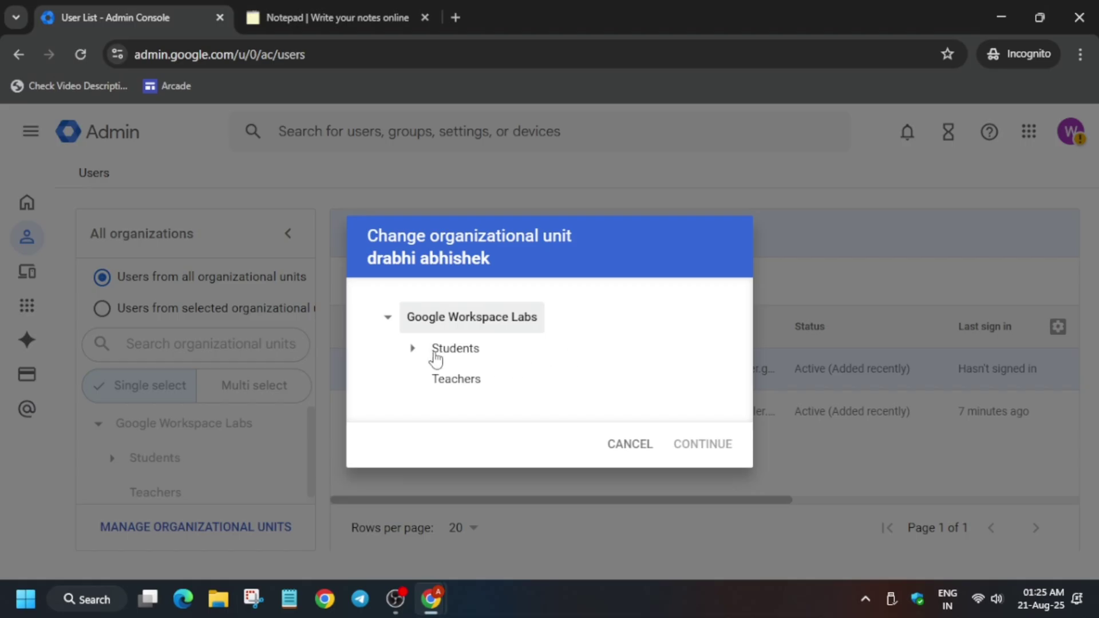
left_click(458, 385)
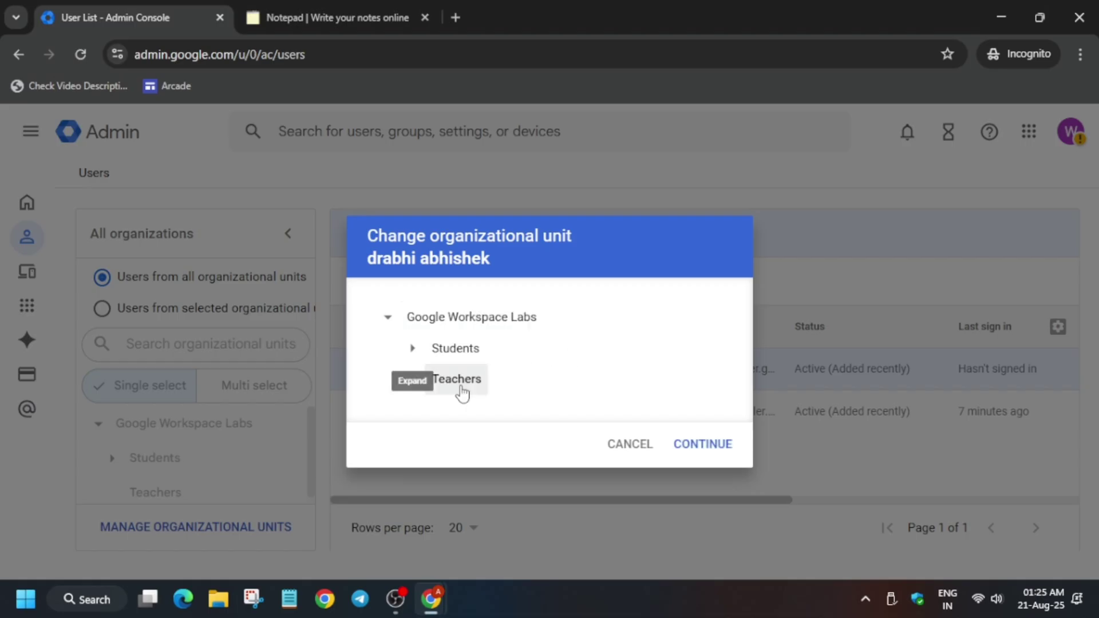
left_click(705, 444)
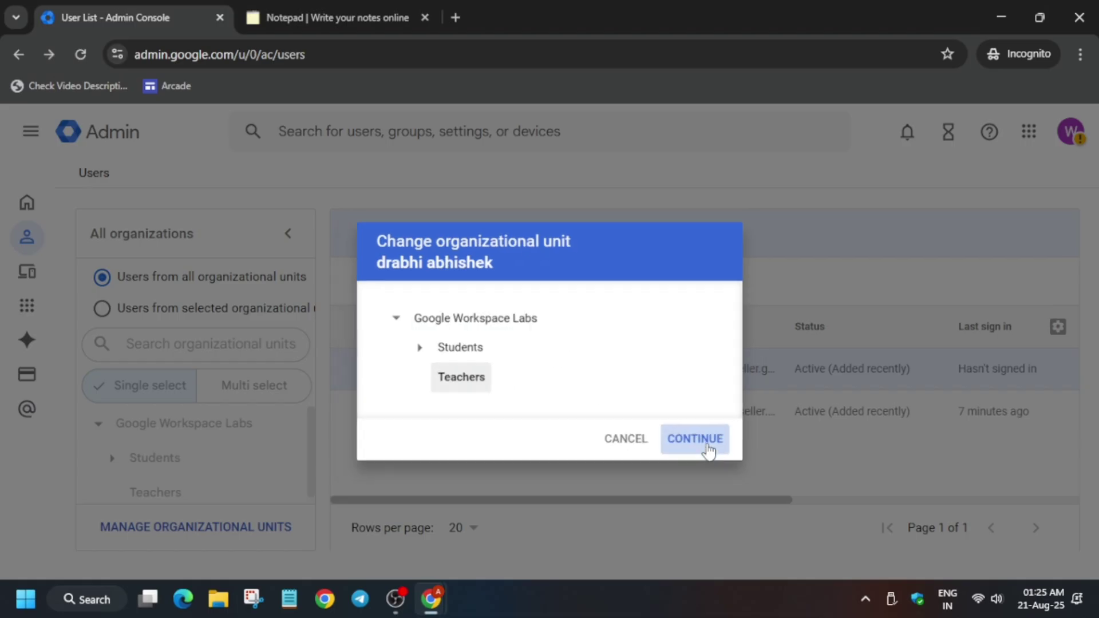
left_click(695, 536)
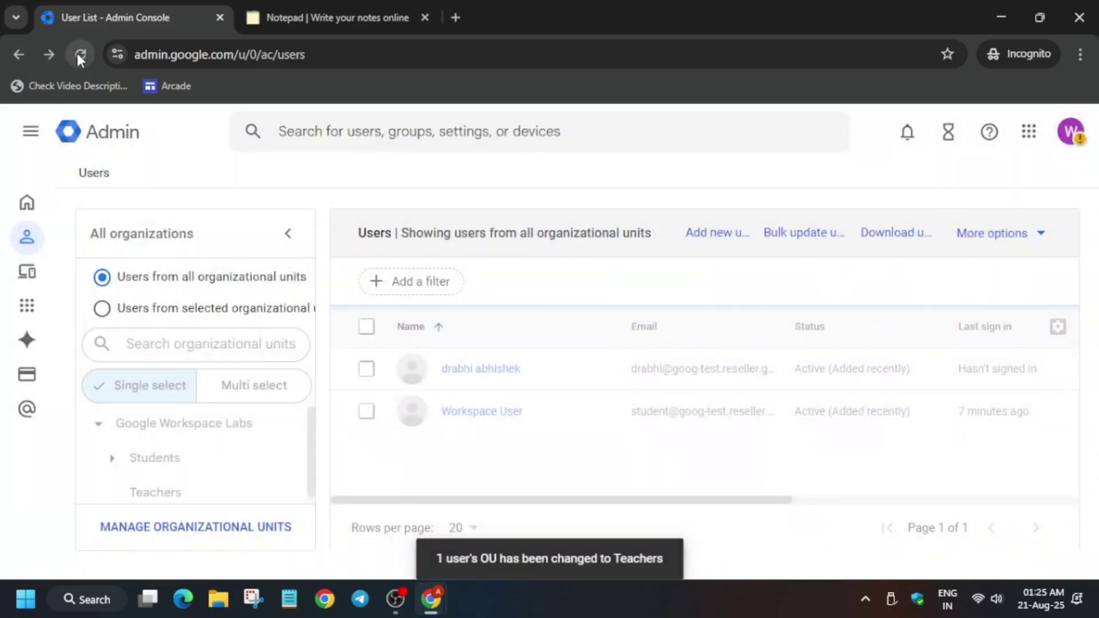
left_click(79, 53)
- Read lab steps 12–16 on moving the user, highlighting step 15, then return to Admin
key("alt+Tab")
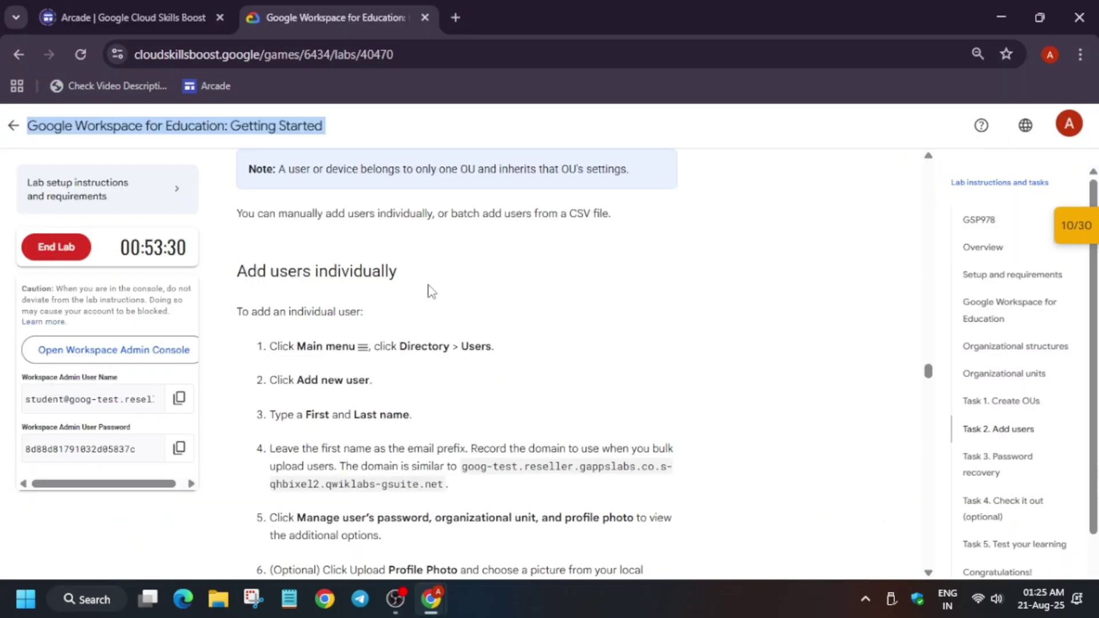
scroll(437, 403, "down", 4)
scroll(438, 408, "down", 4)
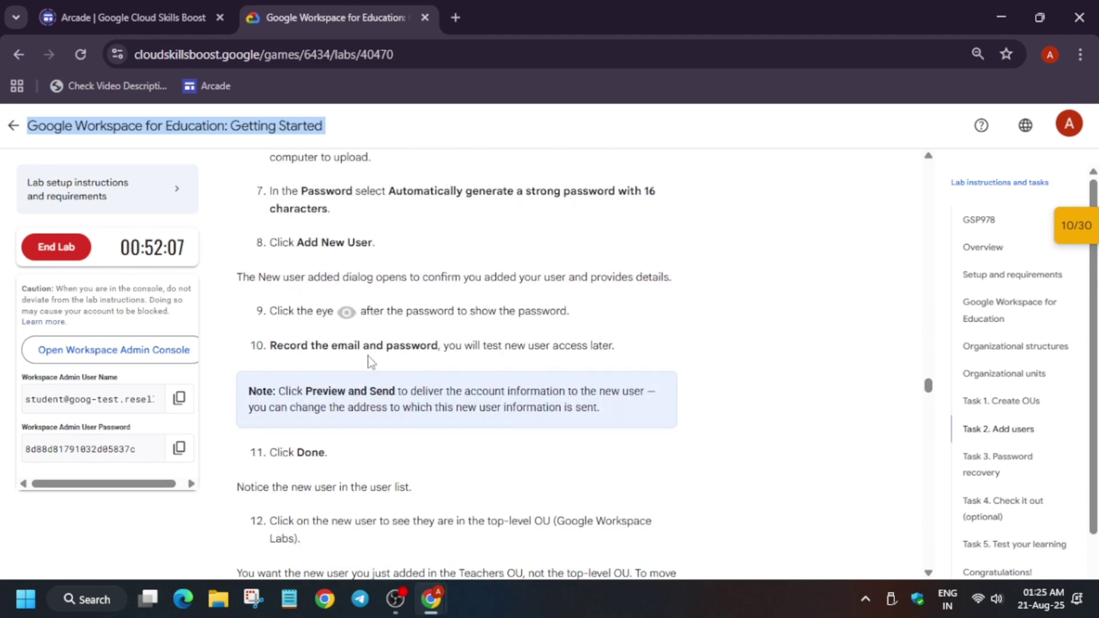
scroll(370, 356, "down", 6)
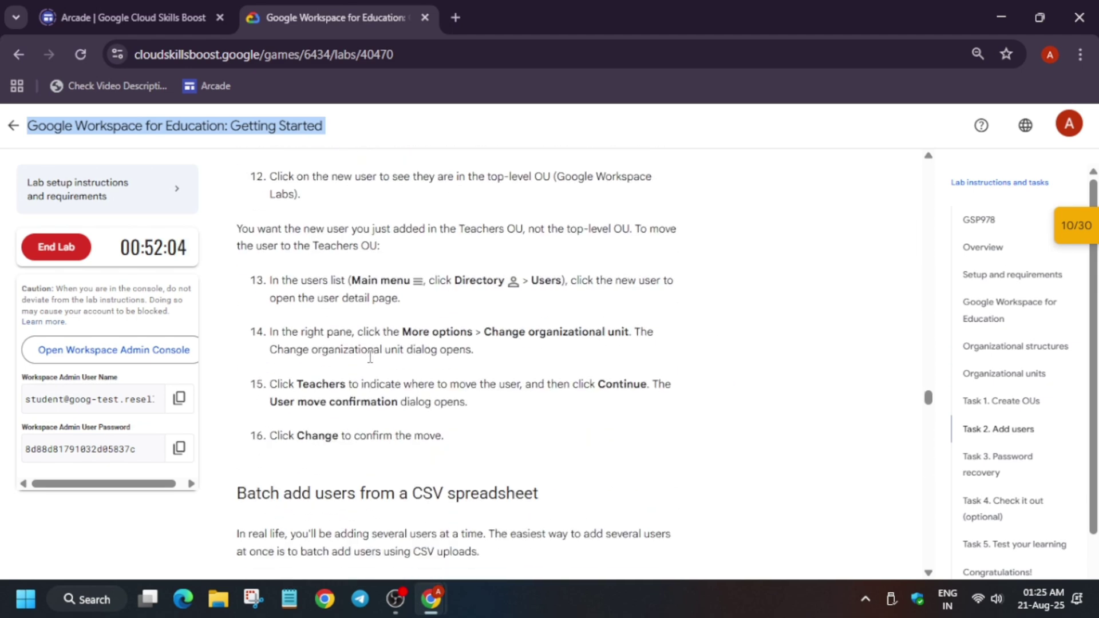
left_click_drag(269, 382, 467, 403)
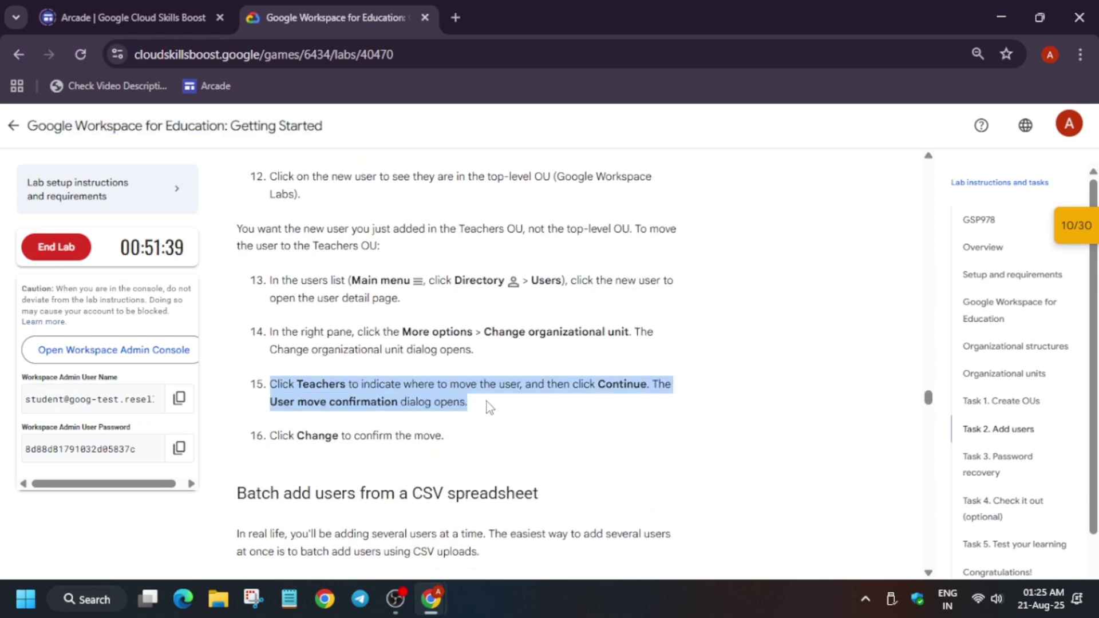
key("alt+Tab")
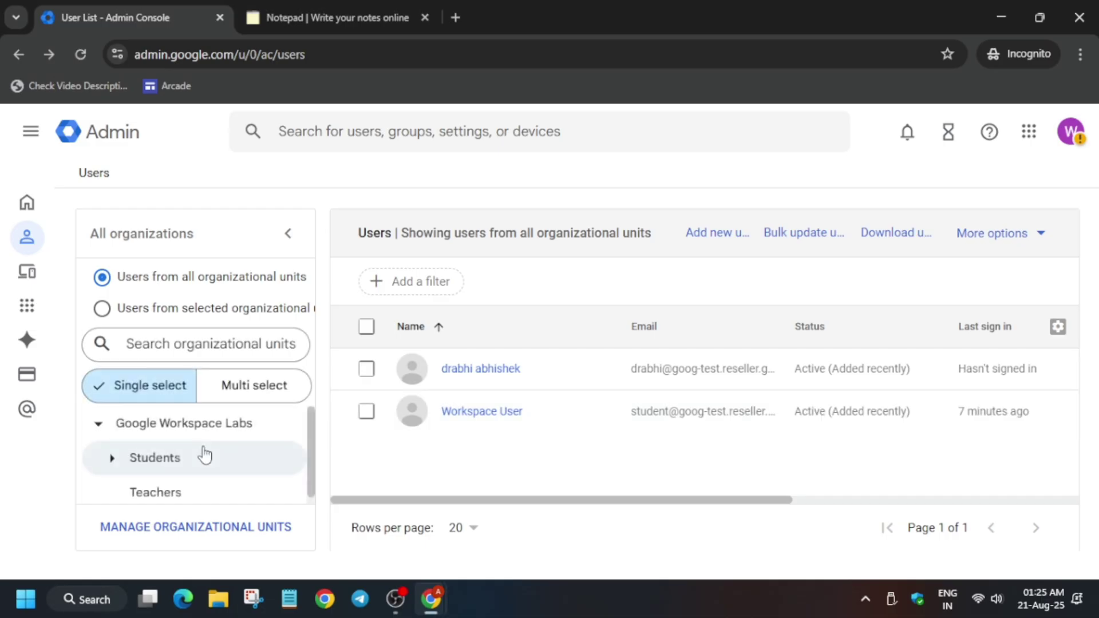
- Filter the user list to the Teachers unit, confirming the new user is listed
left_click(175, 489)
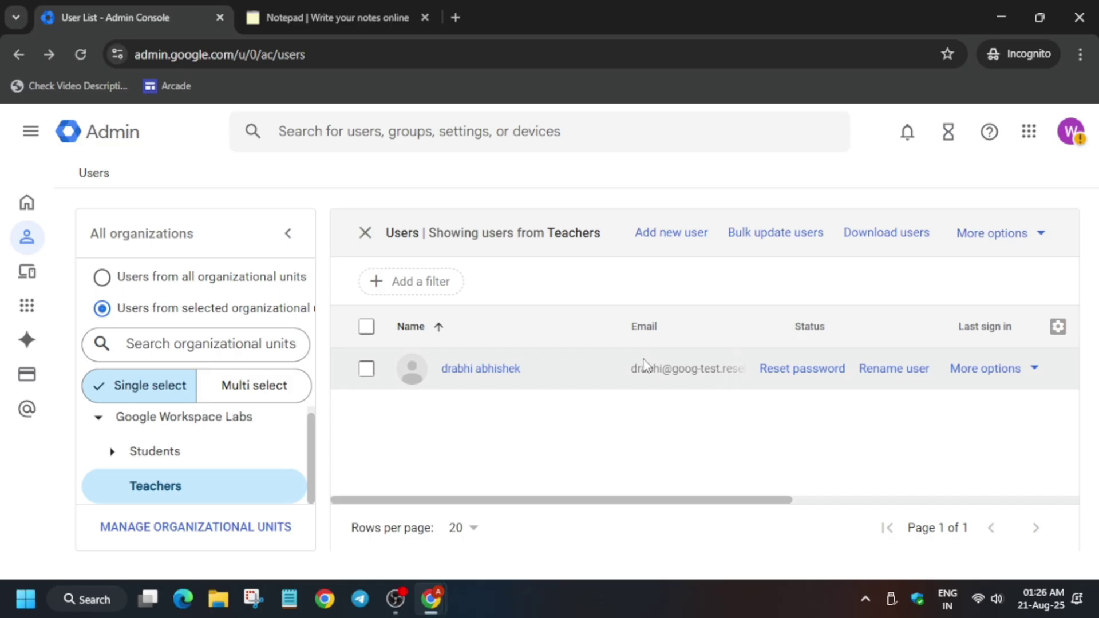
key("alt+Tab")
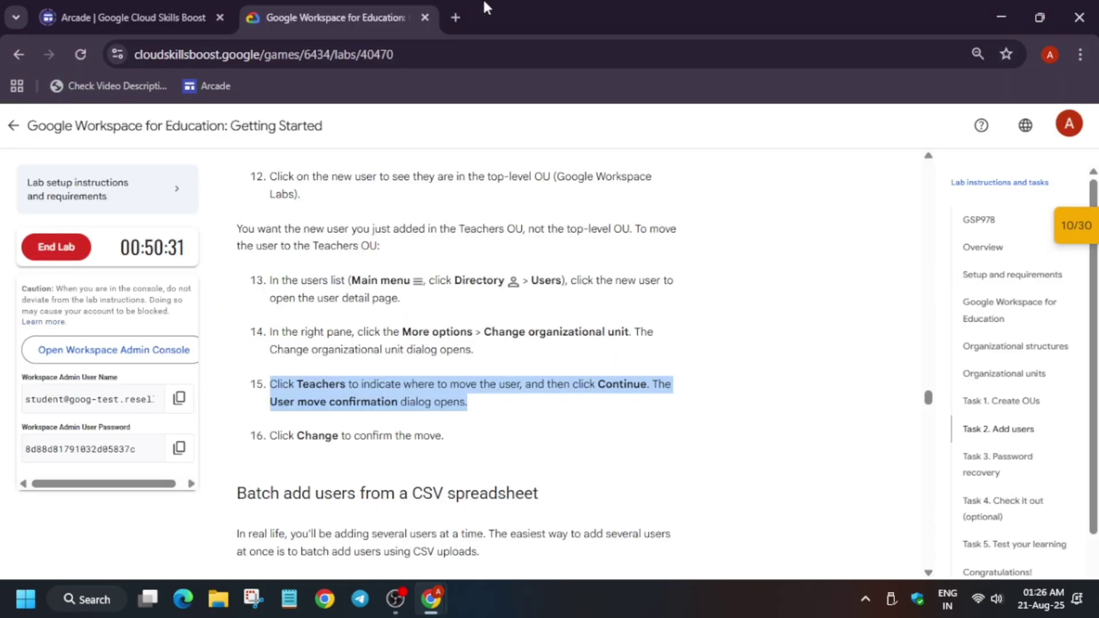
- Create a new blank Google Sheets spreadsheet via sheets.new
left_click(462, 4)
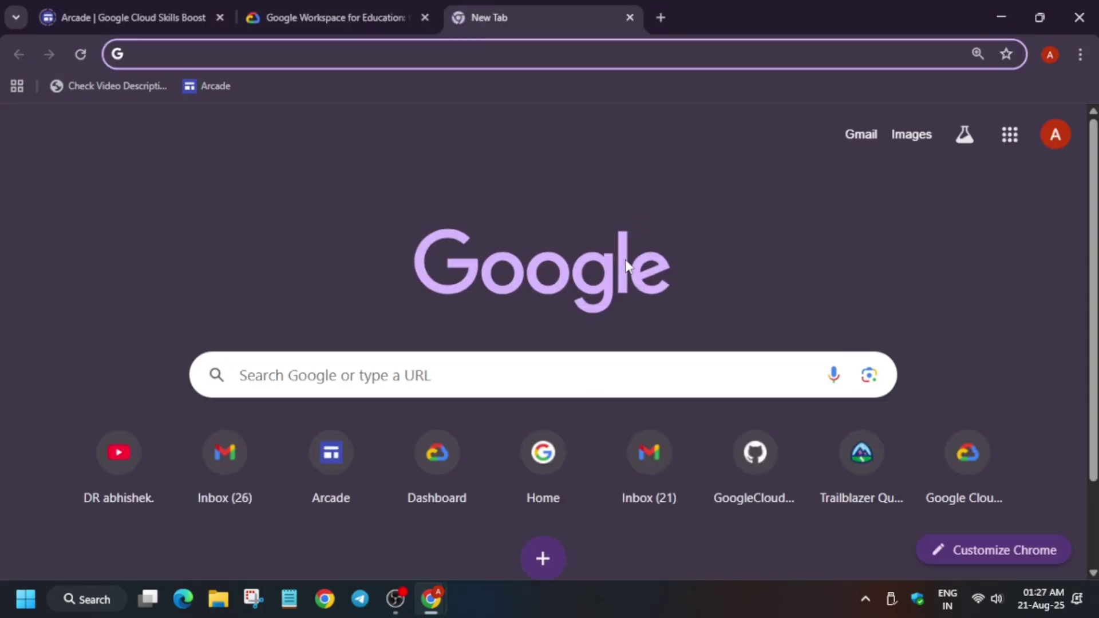
type("shee")
key("Return")
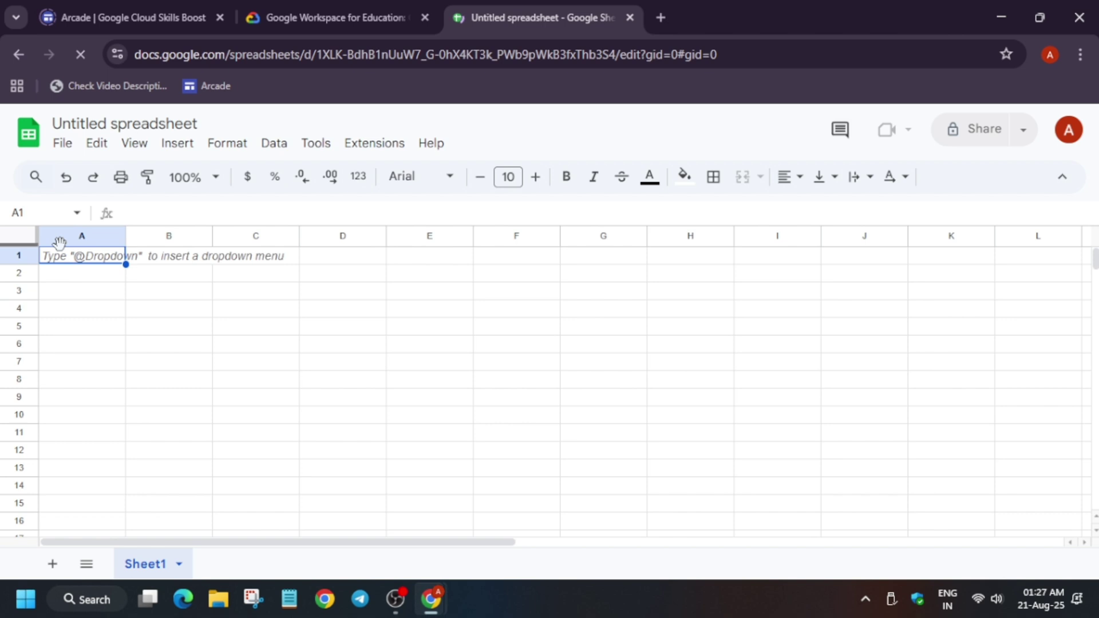
- Import the downloaded user CSV into the spreadsheet with File > Import > Upload
left_click(64, 144)
left_click(109, 228)
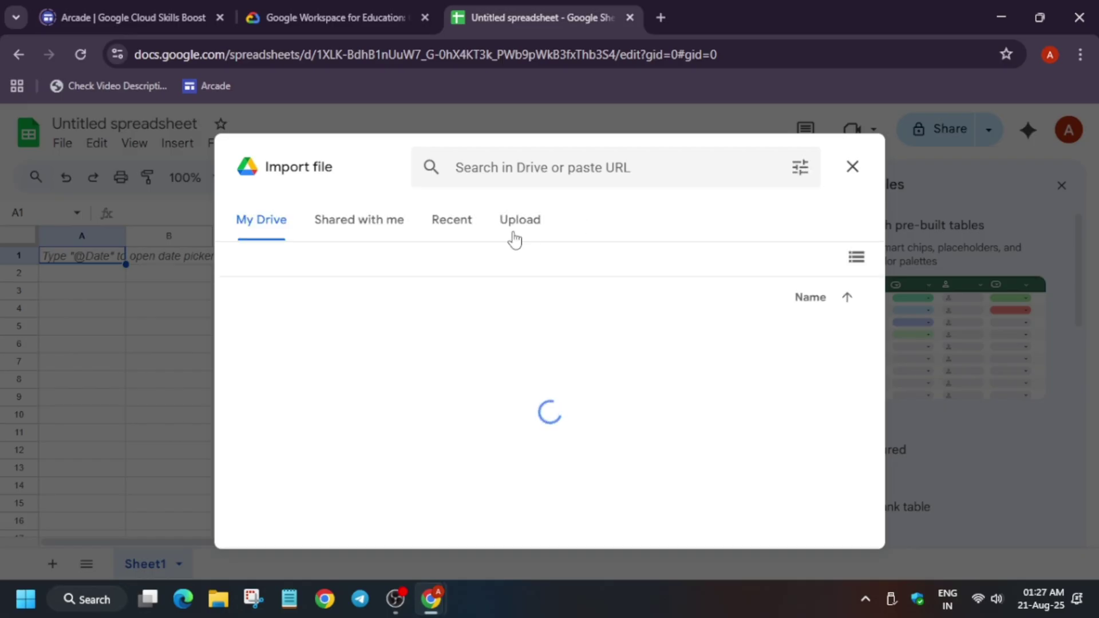
left_click(515, 232)
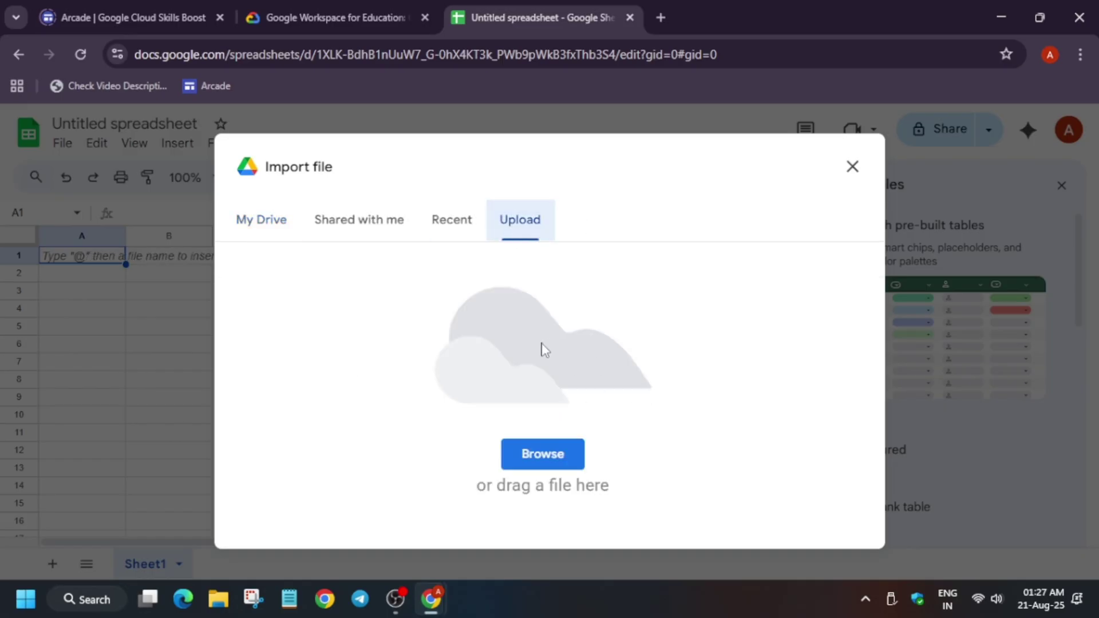
left_click(554, 455)
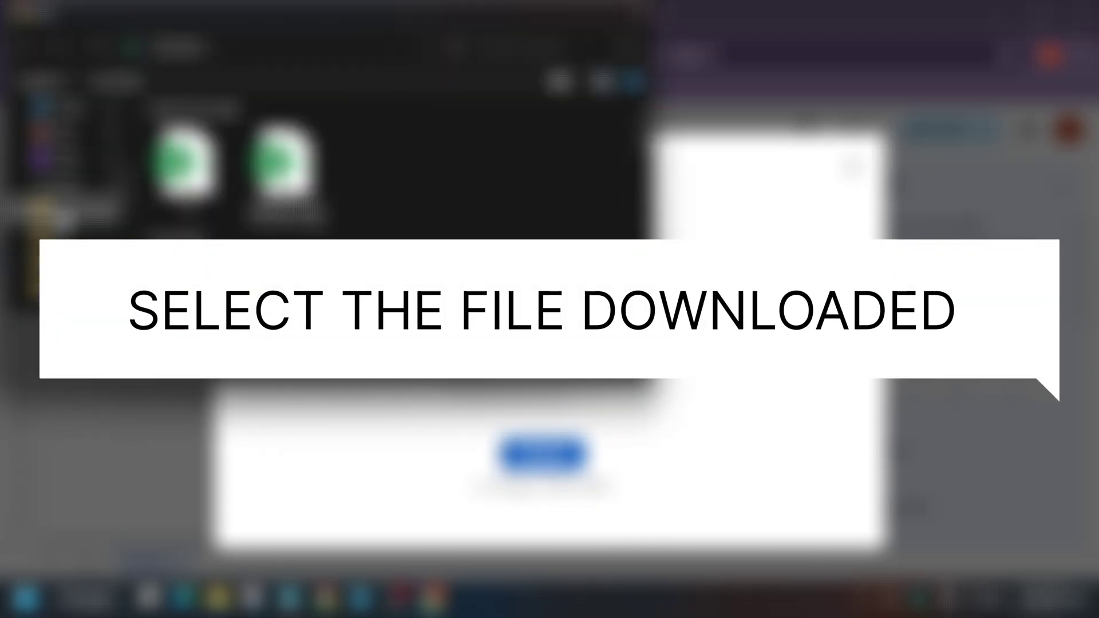
left_click(63, 212)
left_click(282, 135)
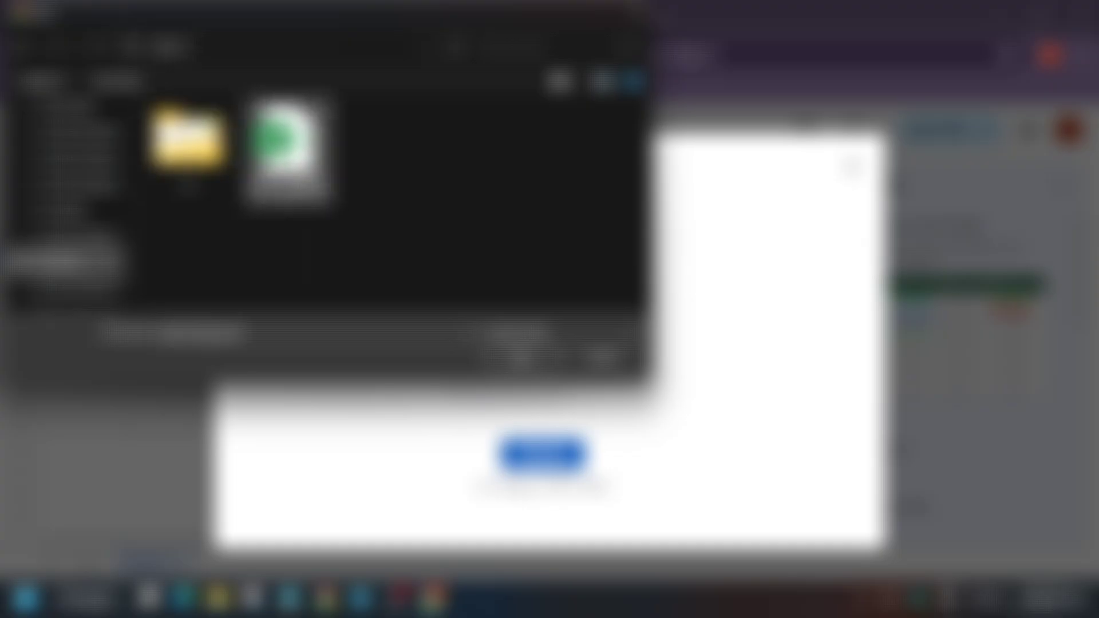
left_click(518, 333)
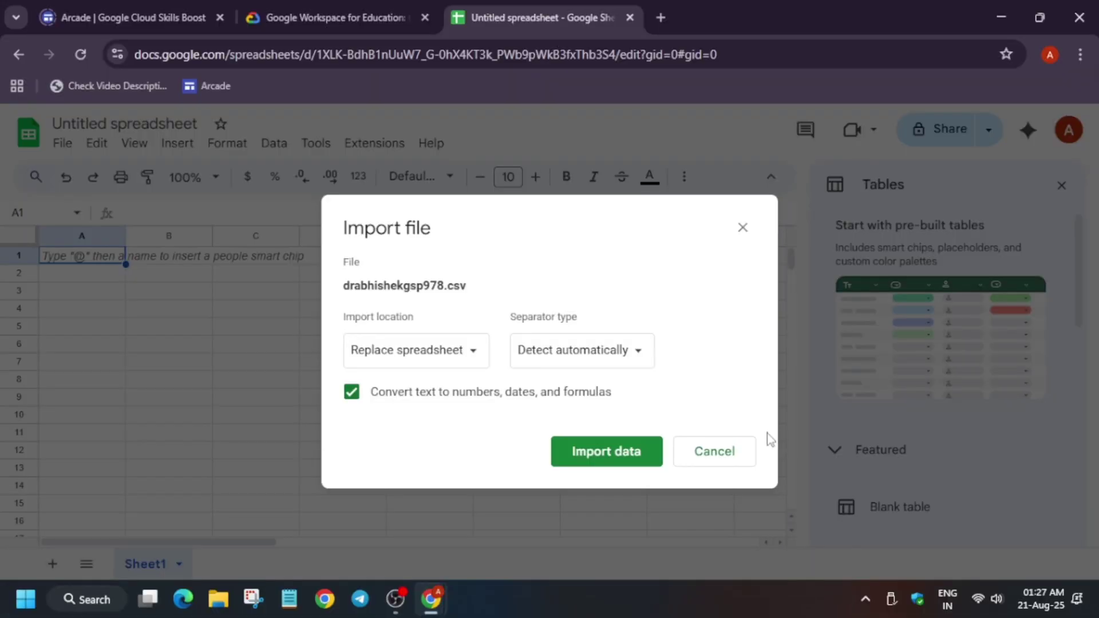
left_click(605, 452)
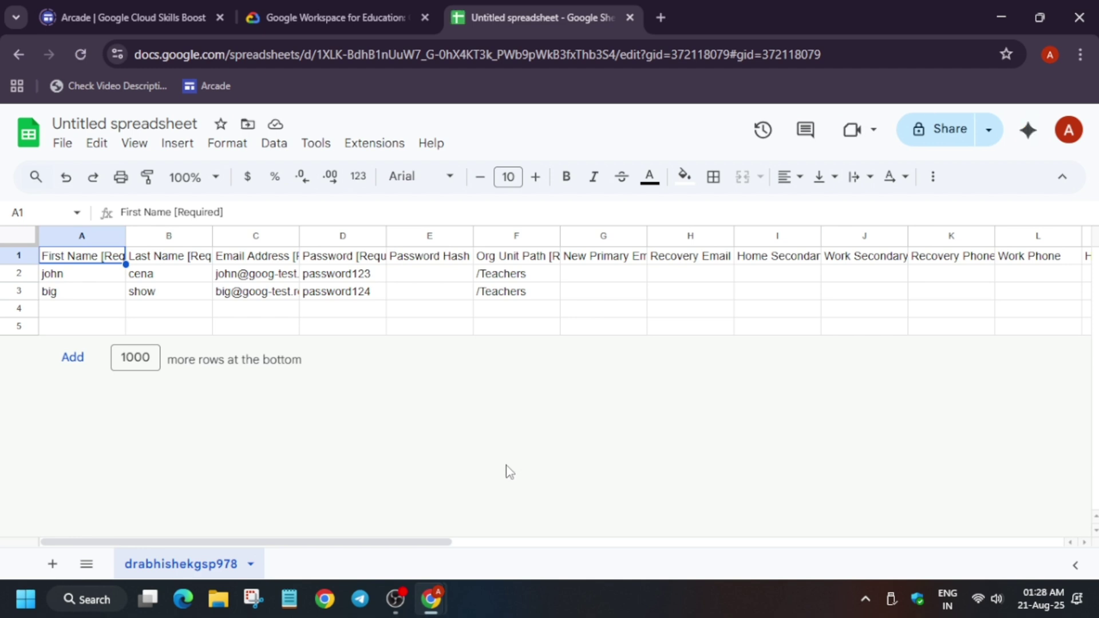
- Copy the lab's email domain from the username saved in the notepad
key("alt+Tab")
key("ctrl+Tab")
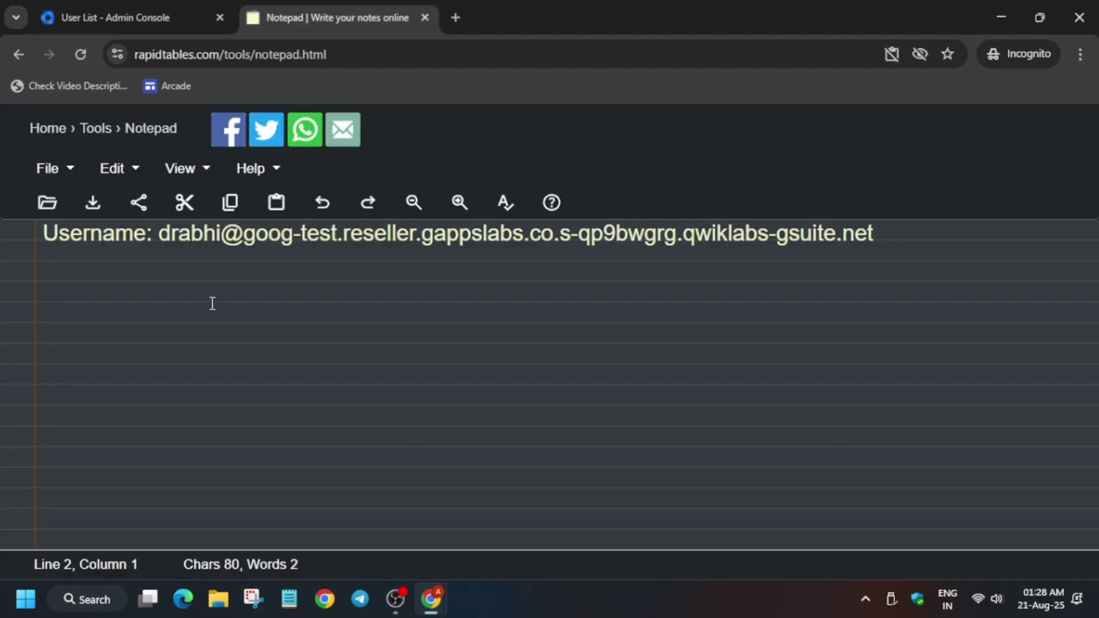
left_click_drag(232, 243, 881, 238)
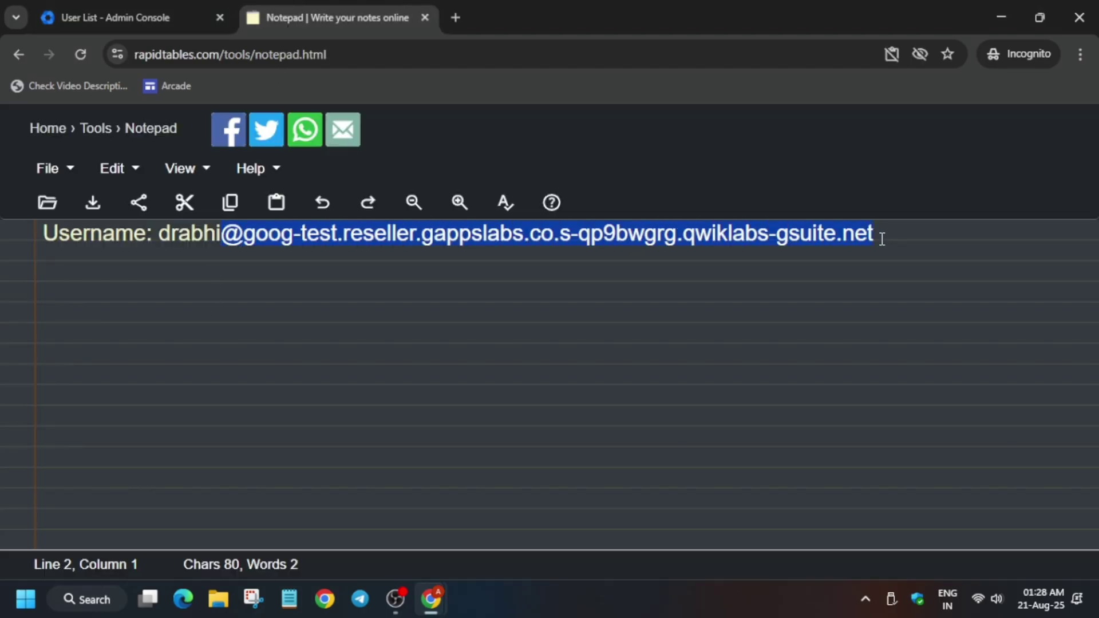
key("alt+Tab")
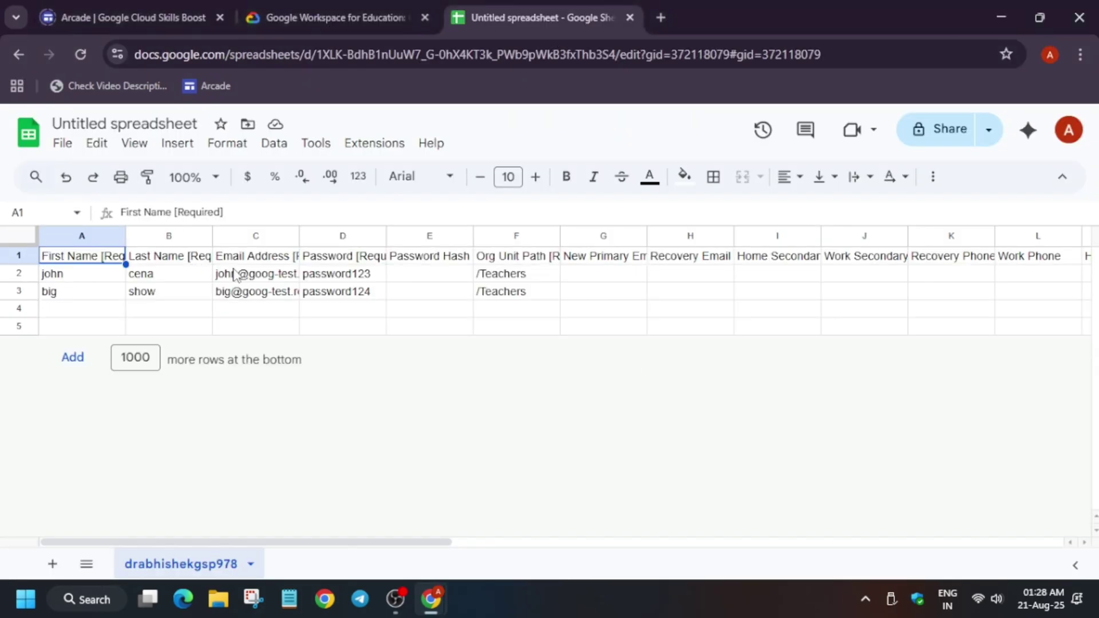
- Replace the email domains in C2 and C3 with the lab's domain
left_click(246, 279)
double_click(243, 277)
left_click_drag(236, 273, 628, 295)
type("@goog-test.reseller.gappslabs.co.s-bc2cm46z.qwiklabs-gsuite.net")
left_click(344, 326)
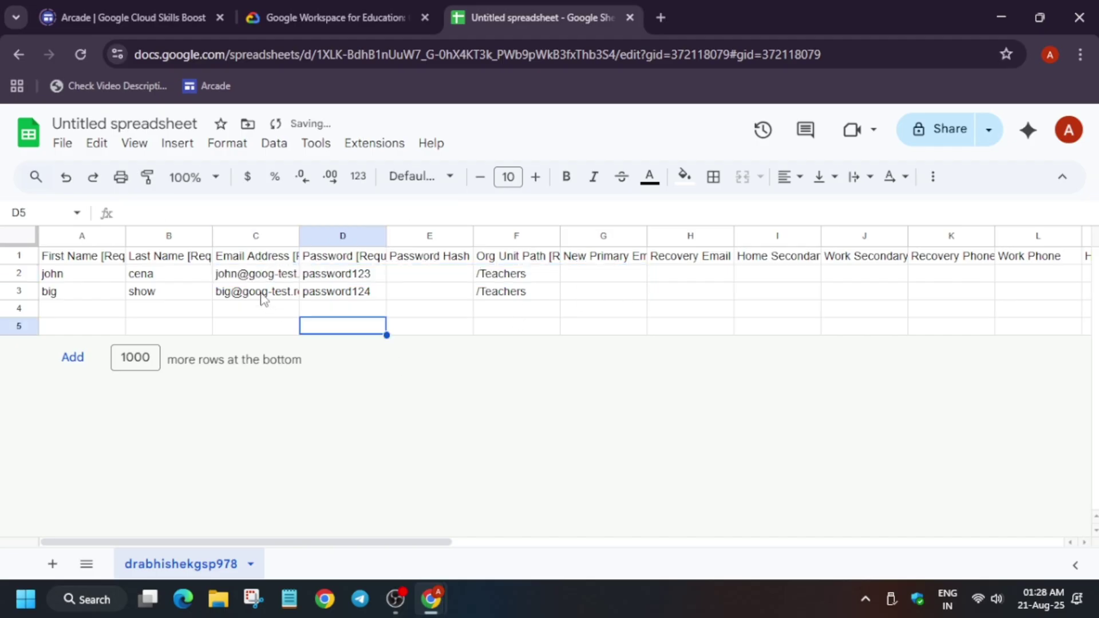
left_click(263, 297)
double_click(262, 290)
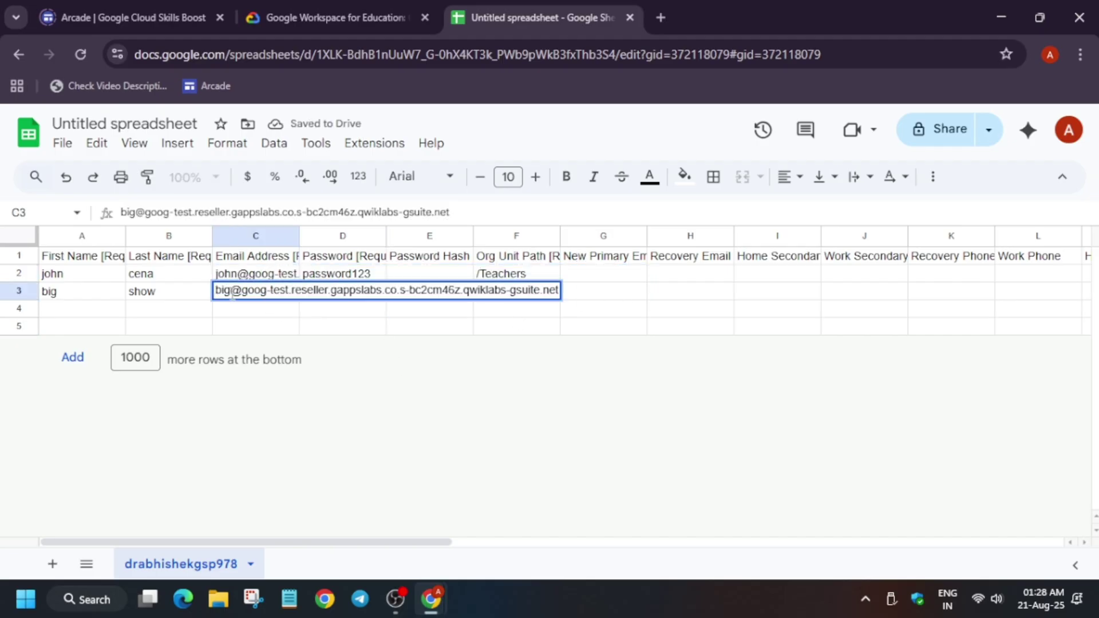
left_click_drag(232, 293, 574, 304)
key("ctrl+v")
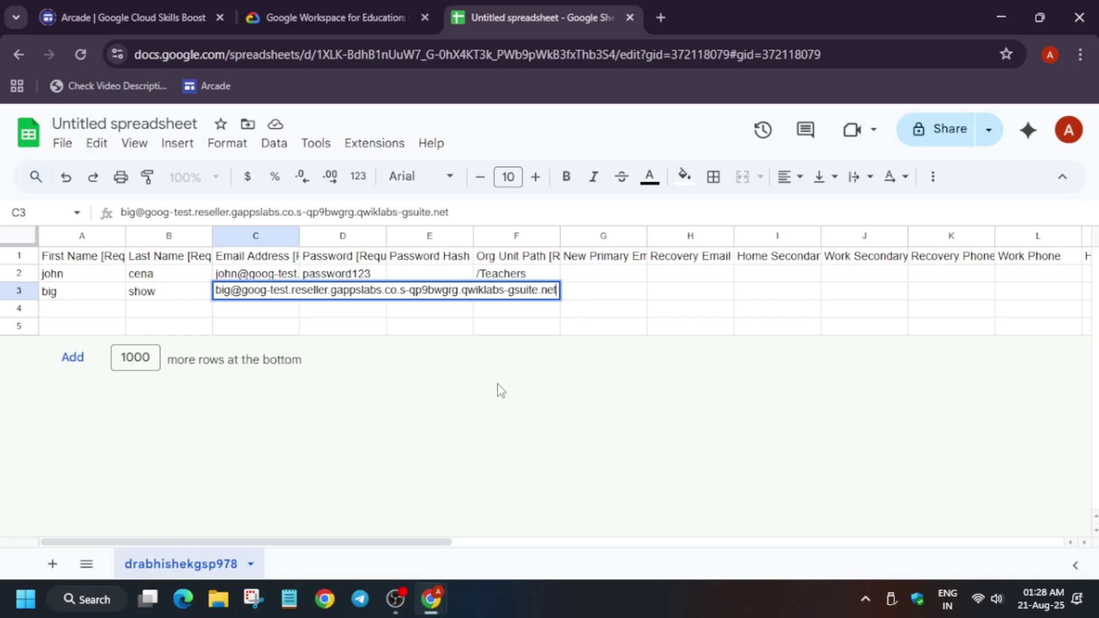
left_click(496, 384)
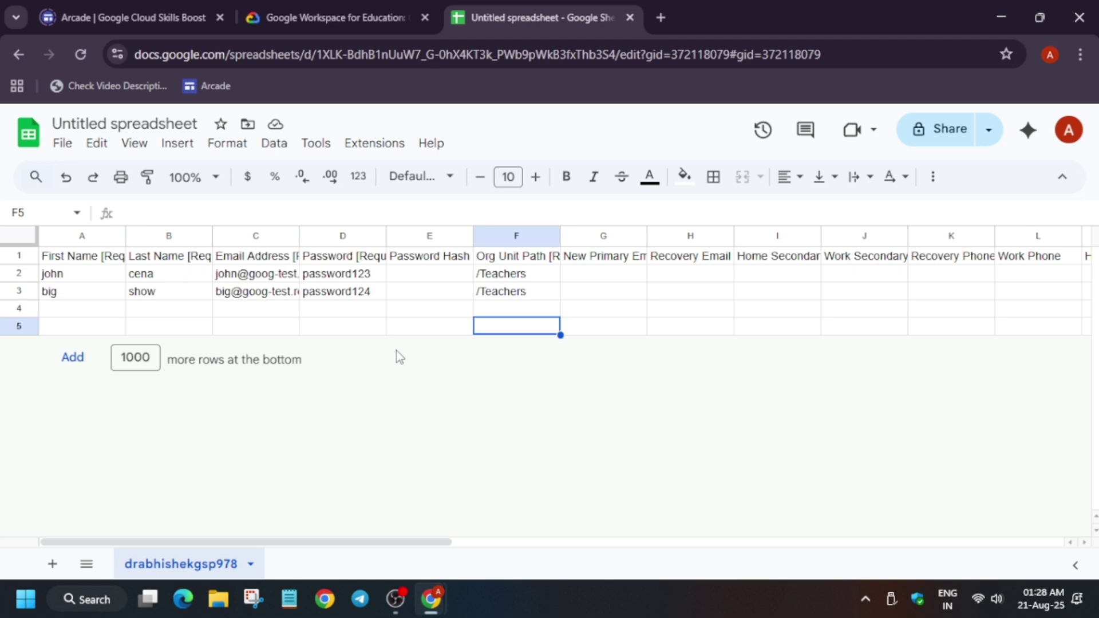
- Download the sheet as Comma Separated Values (.csv), then return to the Admin users page
left_click(65, 154)
mouse_move(248, 366)
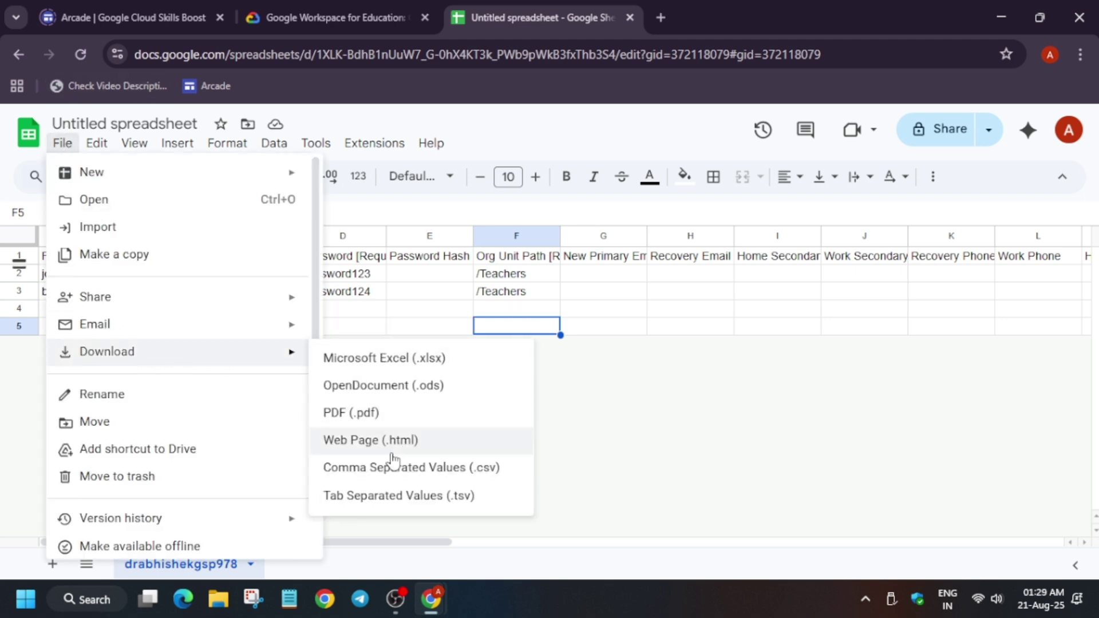
left_click(428, 472)
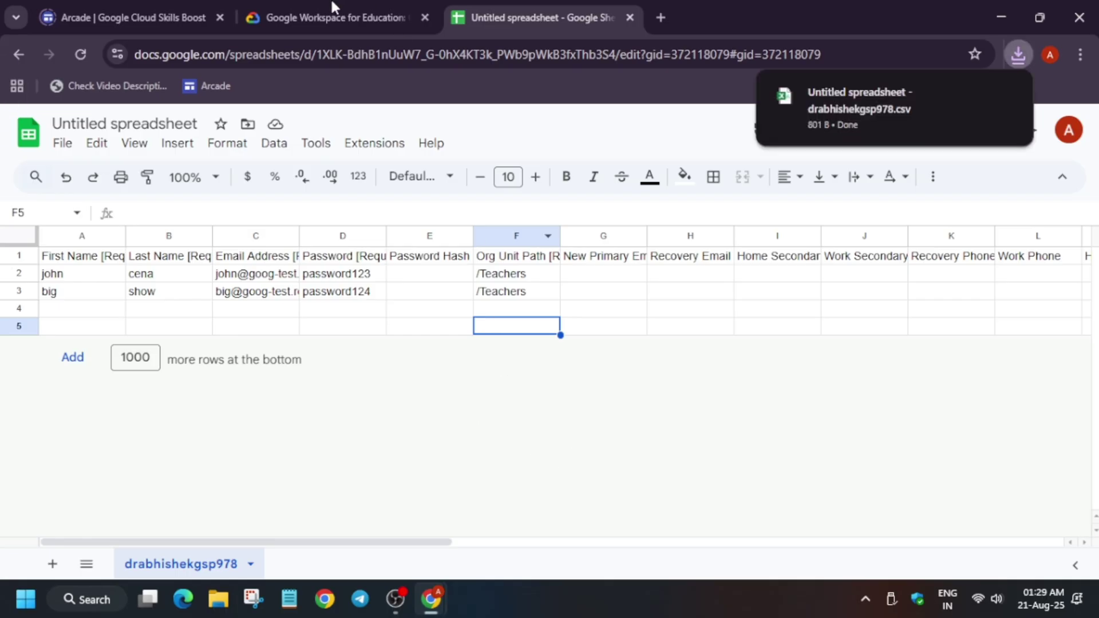
key("alt+Tab")
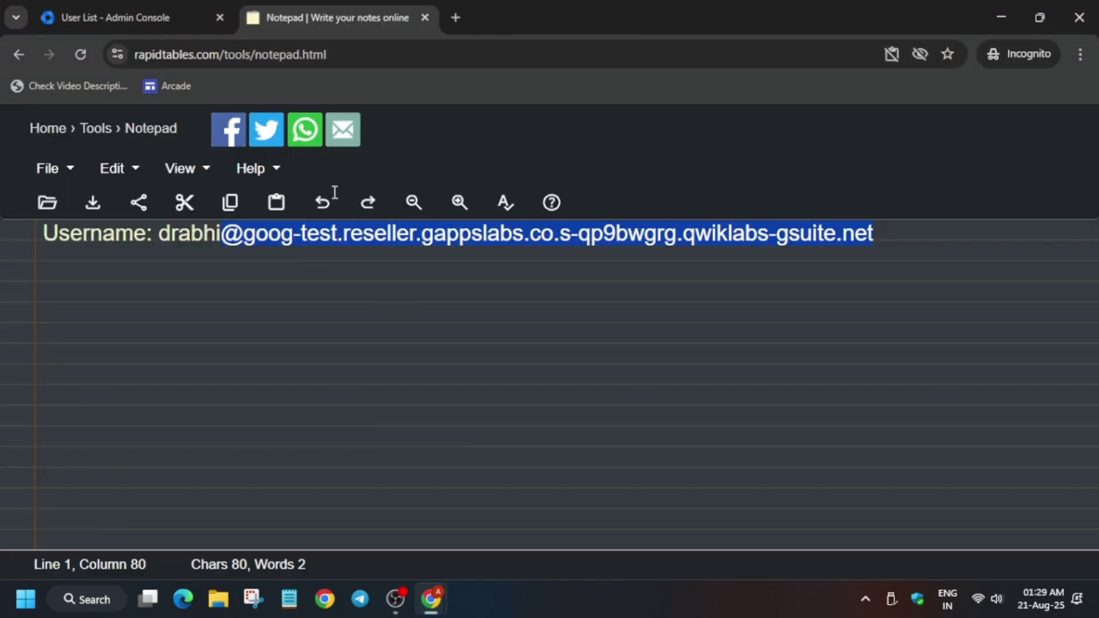
left_click(143, 8)
- Bulk-upload the edited user CSV from Downloads and reload the list to show both new users
left_click(789, 234)
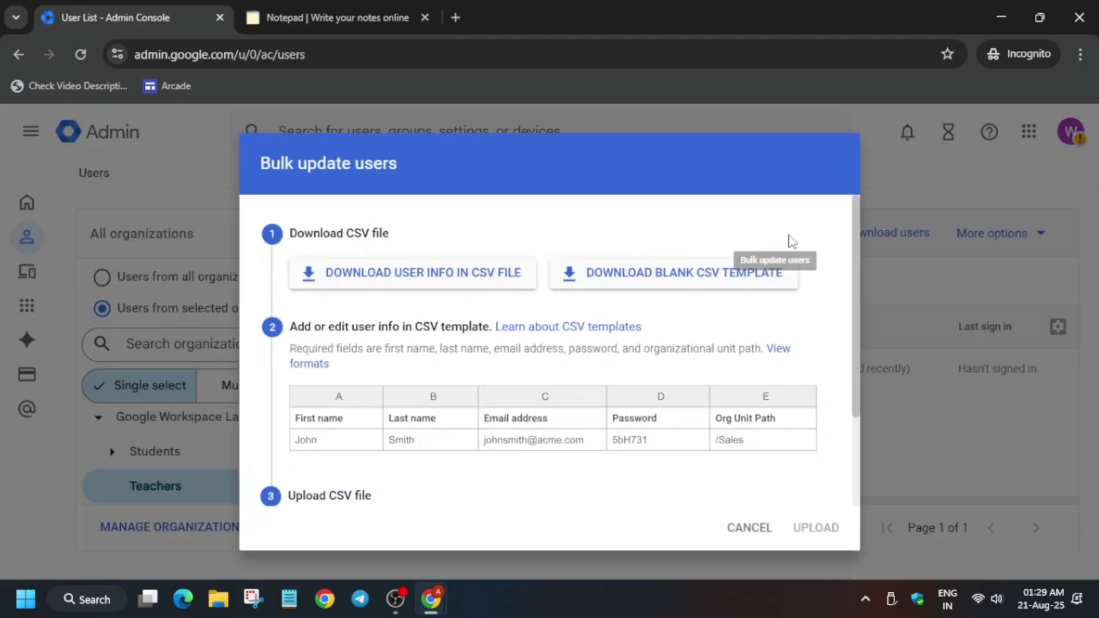
scroll(624, 388, "down", 2)
left_click(355, 411)
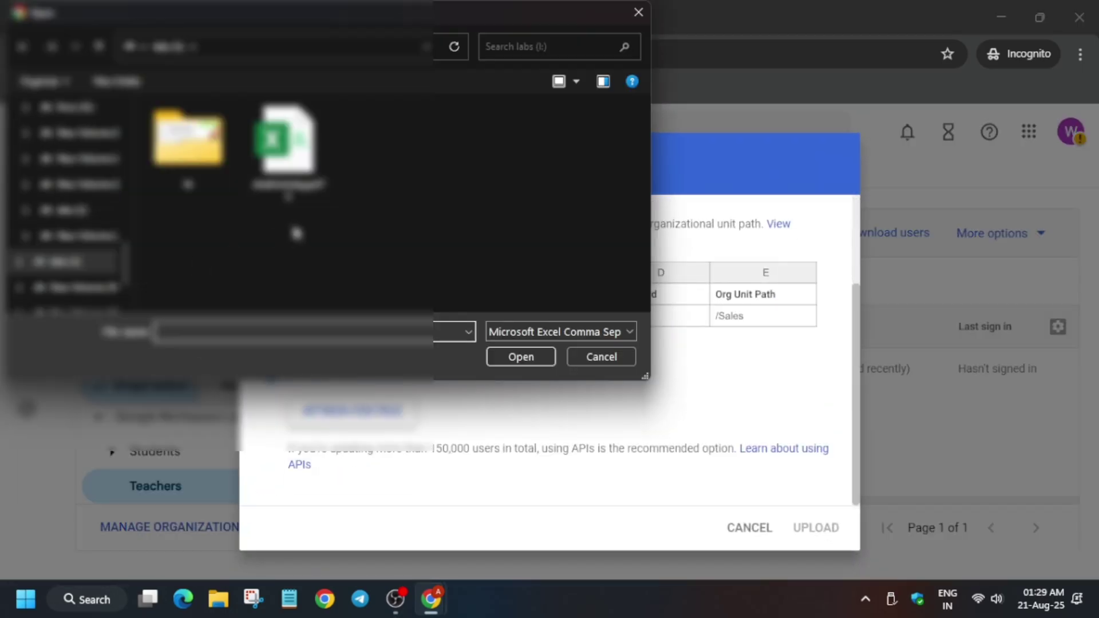
scroll(86, 212, "up", 5)
left_click(68, 163)
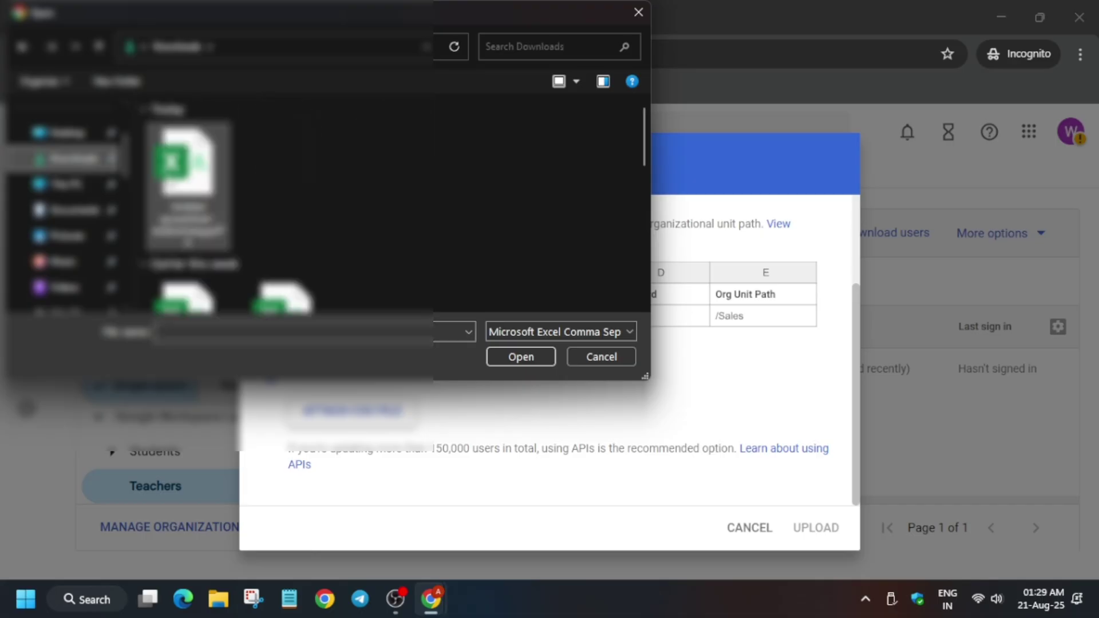
double_click(171, 169)
scroll(388, 278, "down", 2)
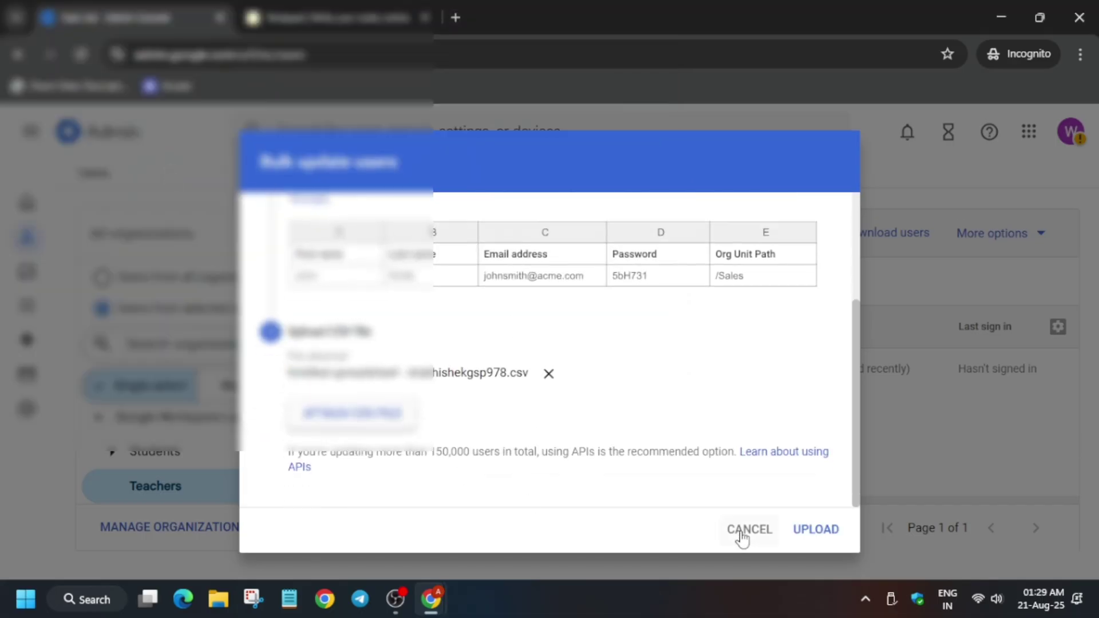
left_click(819, 537)
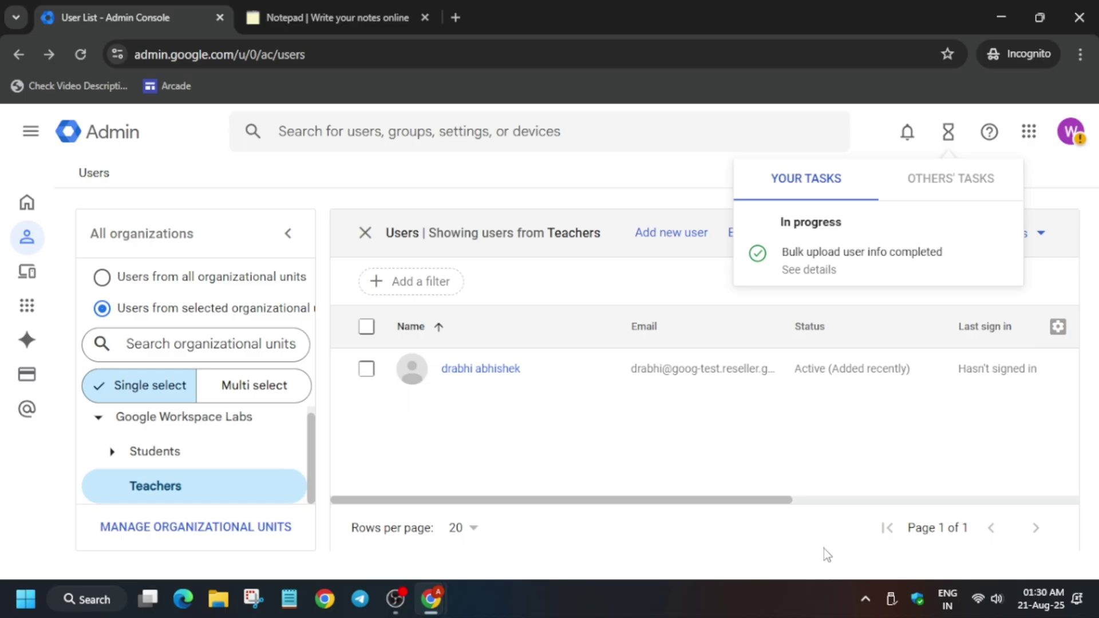
left_click(80, 54)
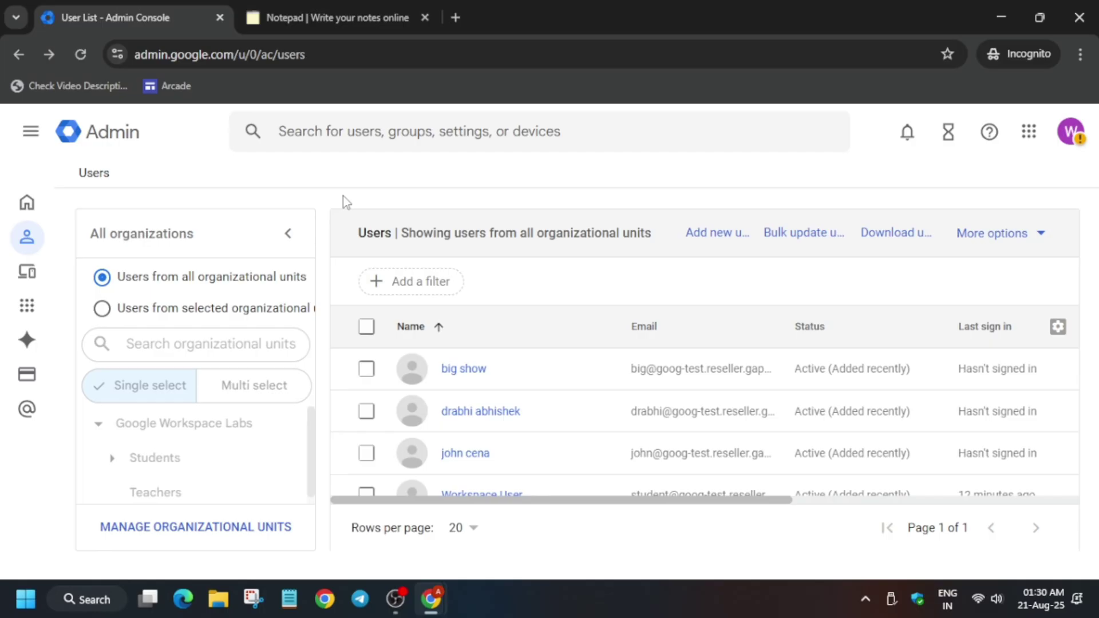
key("alt+Tab")
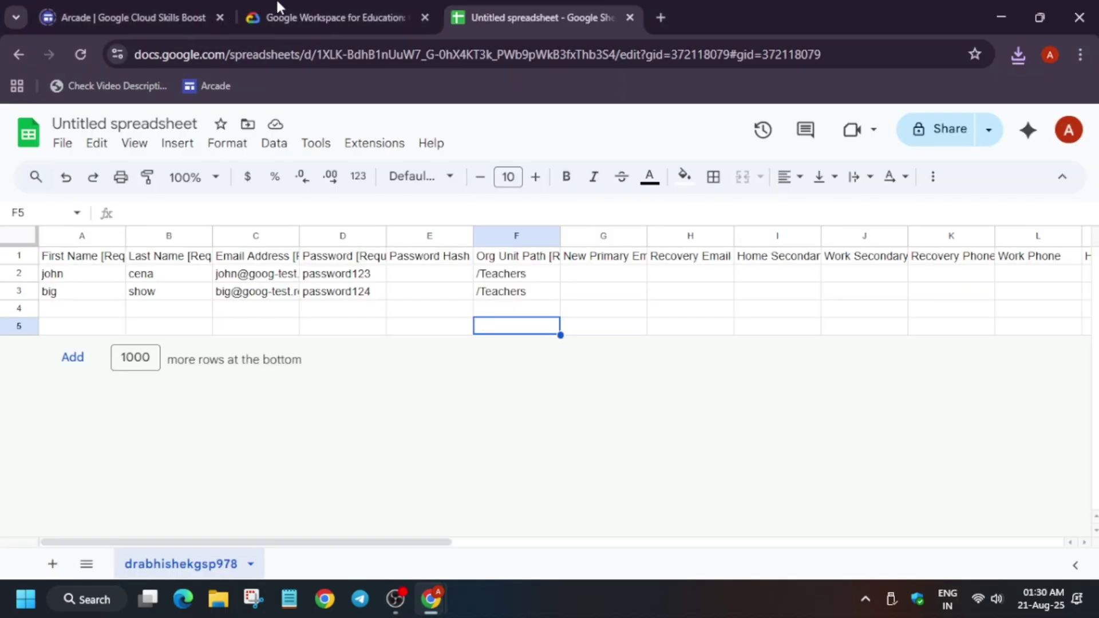
- Run Check my progress on the Add users card, then scroll to Task 3 password recovery
left_click(341, 12)
scroll(424, 437, "down", 5)
scroll(424, 438, "down", 15)
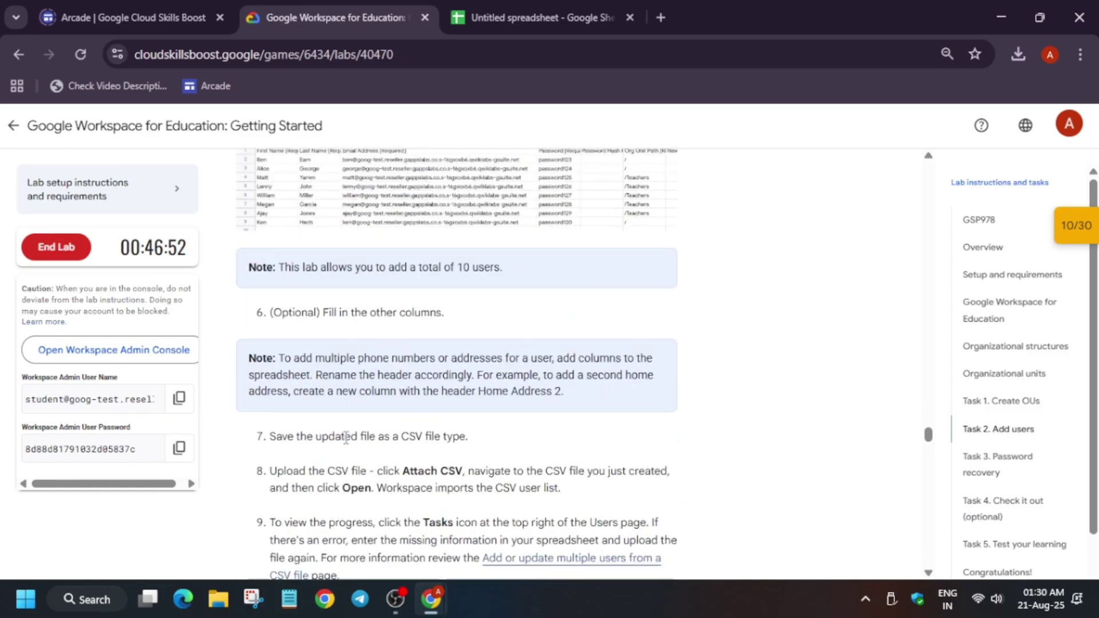
left_click(353, 438)
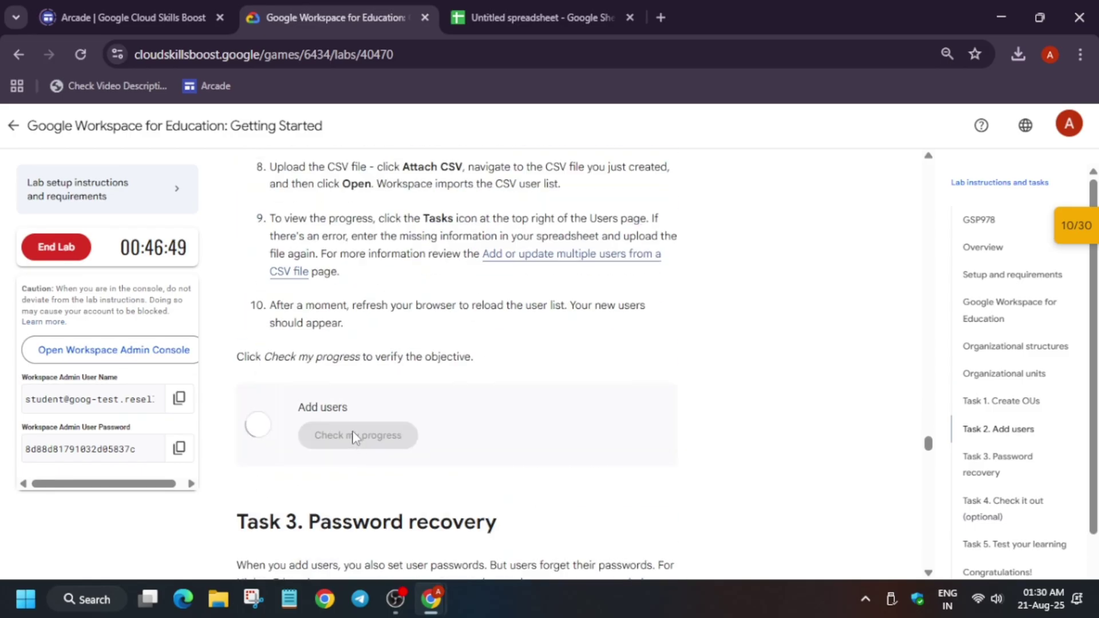
left_click_drag(276, 395, 400, 407)
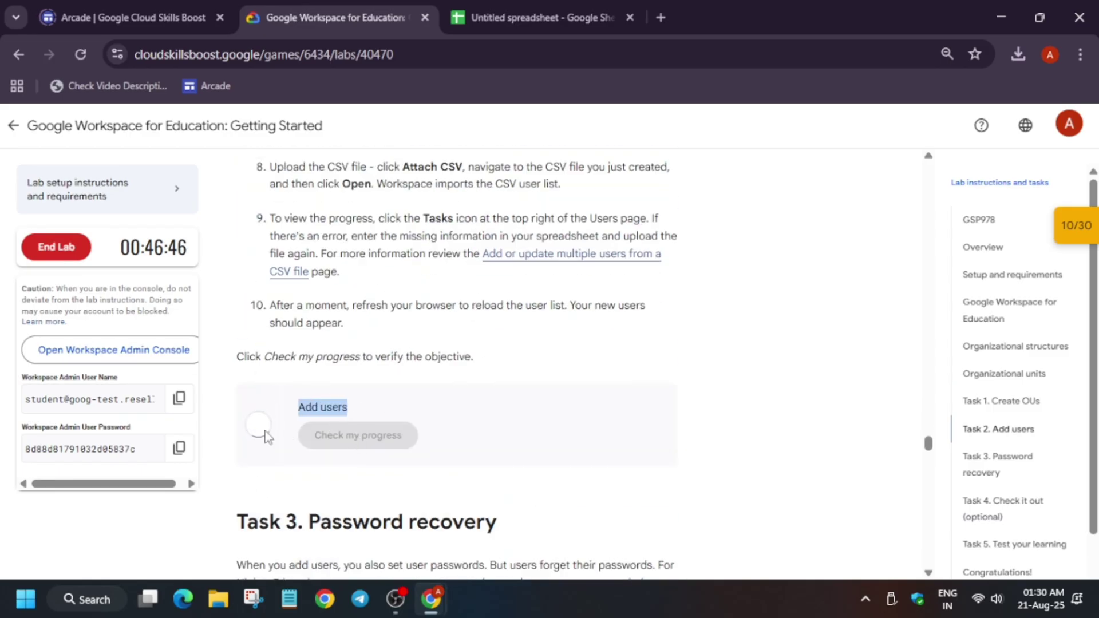
scroll(384, 417, "down", 6)
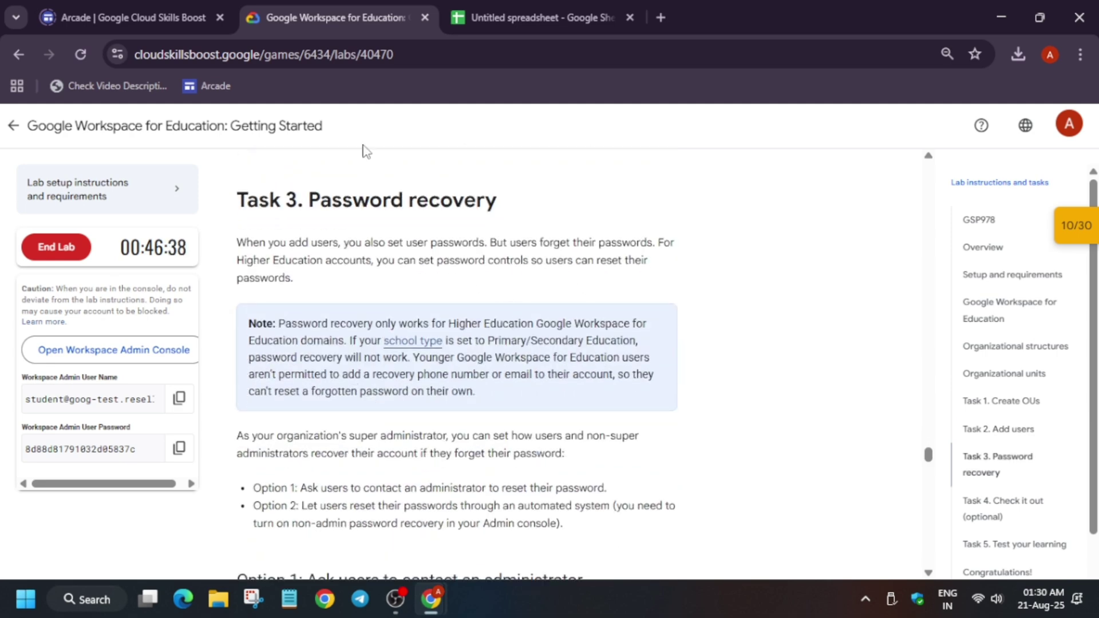
- Go to Security > Account Recovery in the admin console
key("alt+Tab")
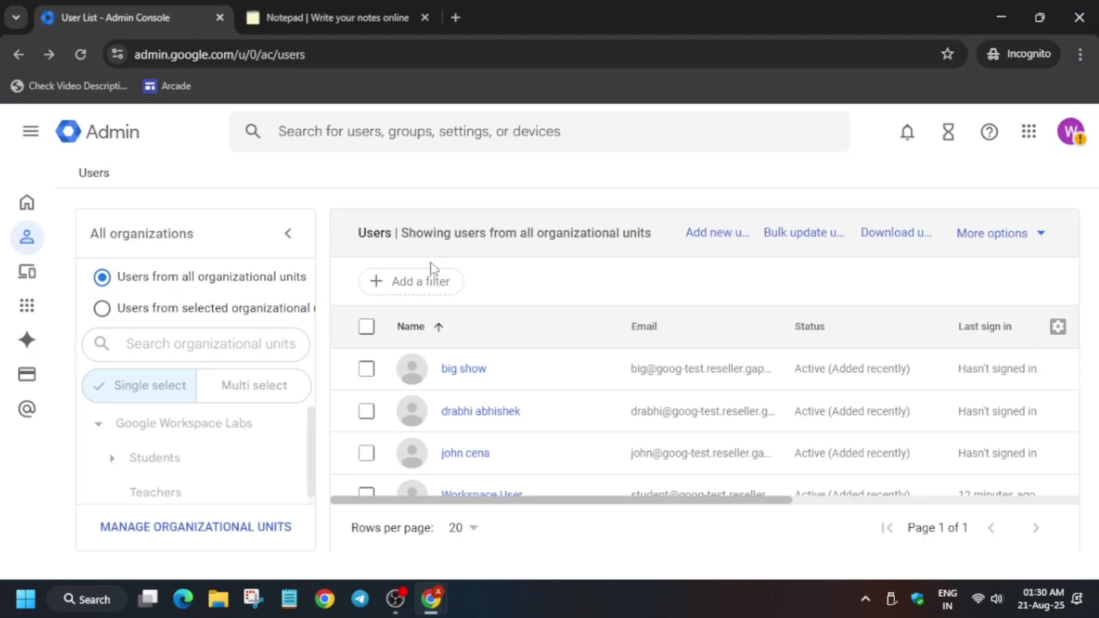
left_click(31, 134)
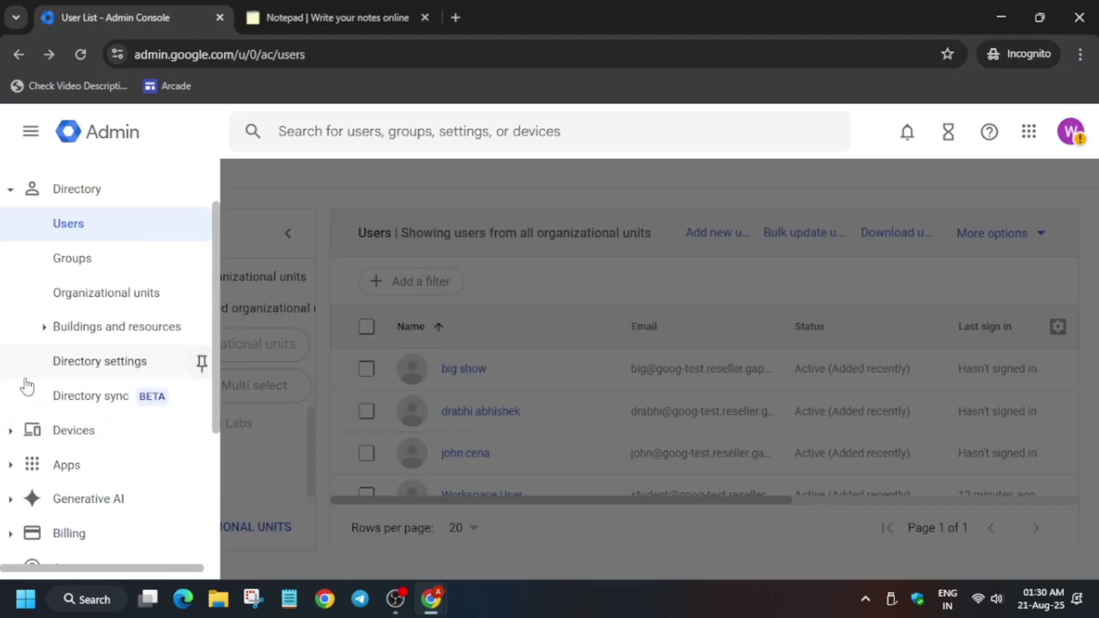
scroll(78, 469, "down", 4)
left_click(103, 404)
scroll(95, 438, "down", 3)
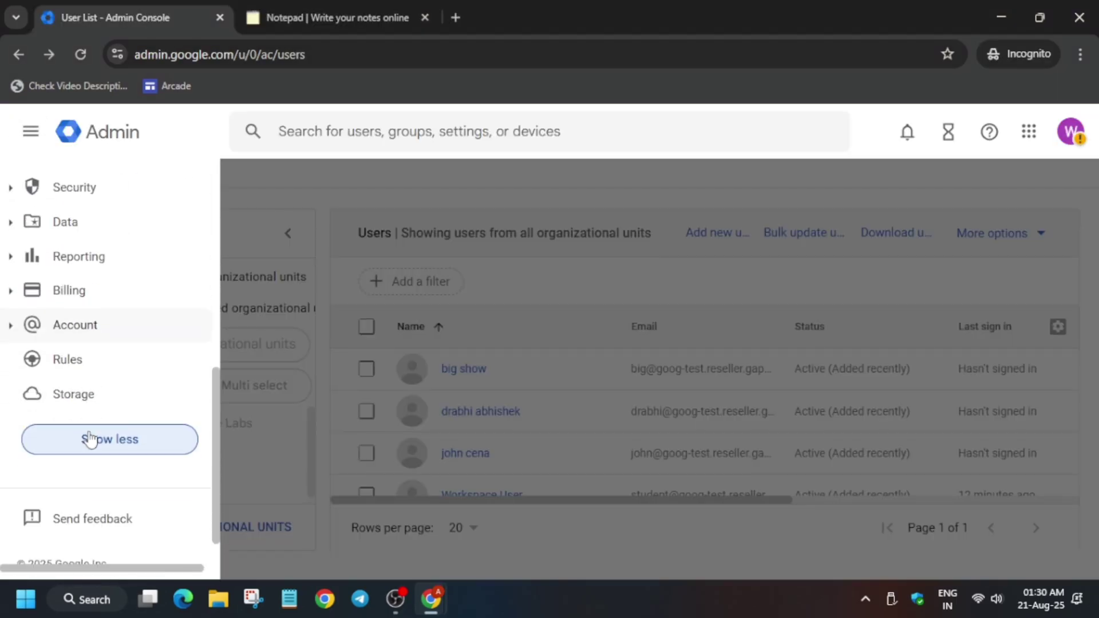
scroll(92, 441, "up", 10)
scroll(93, 433, "down", 2)
scroll(93, 433, "down", 5)
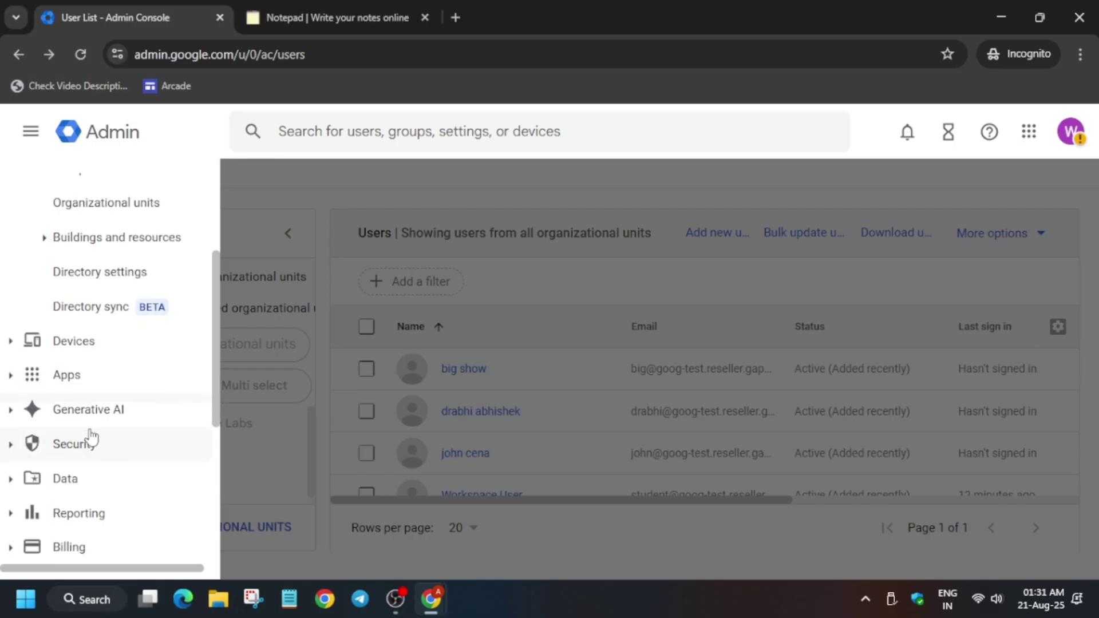
scroll(109, 420, "up", 4)
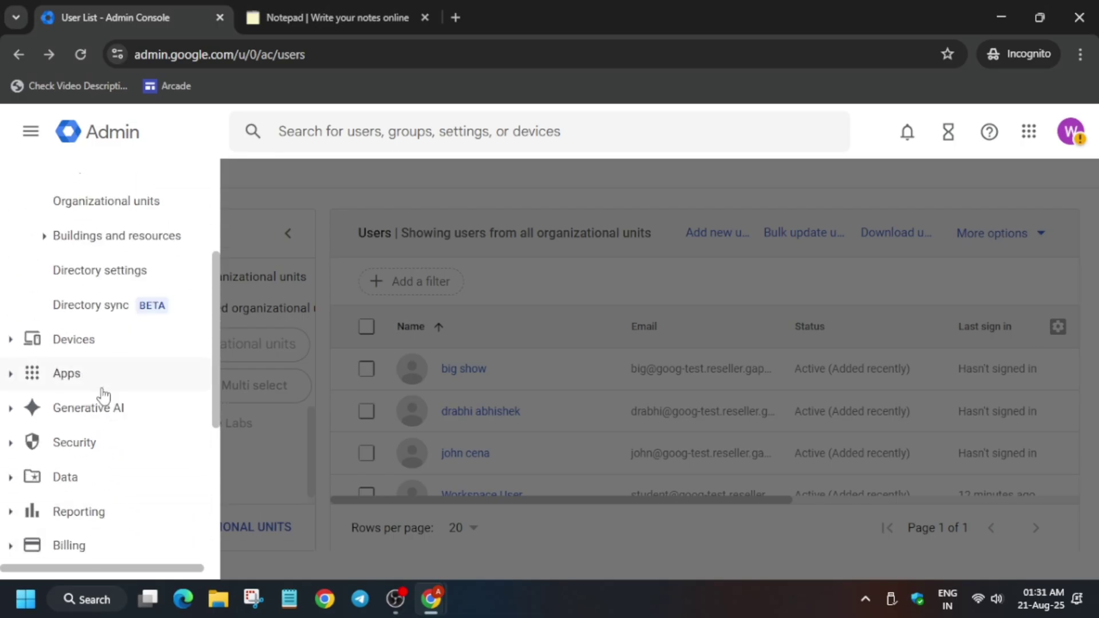
left_click(83, 444)
left_click(111, 273)
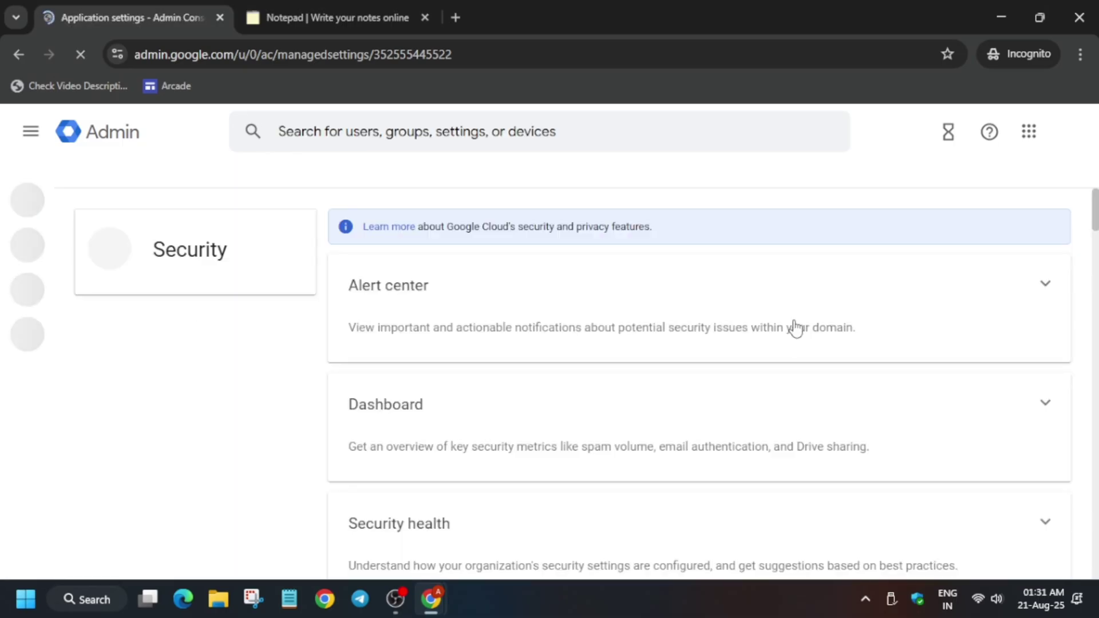
scroll(593, 444, "down", 10)
scroll(431, 372, "down", 15)
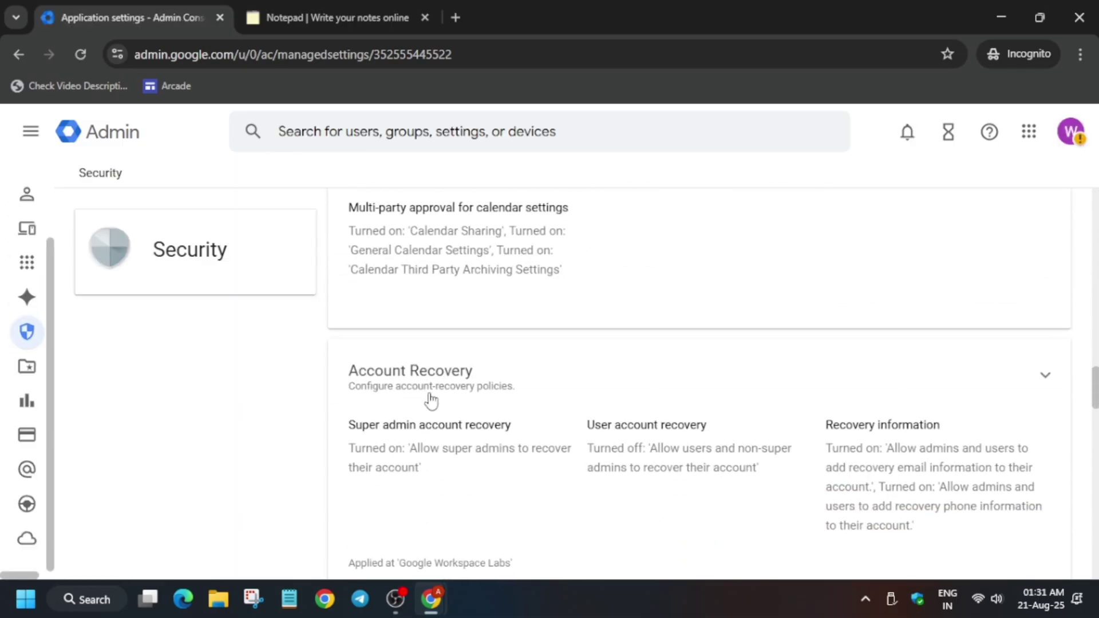
left_click(434, 373)
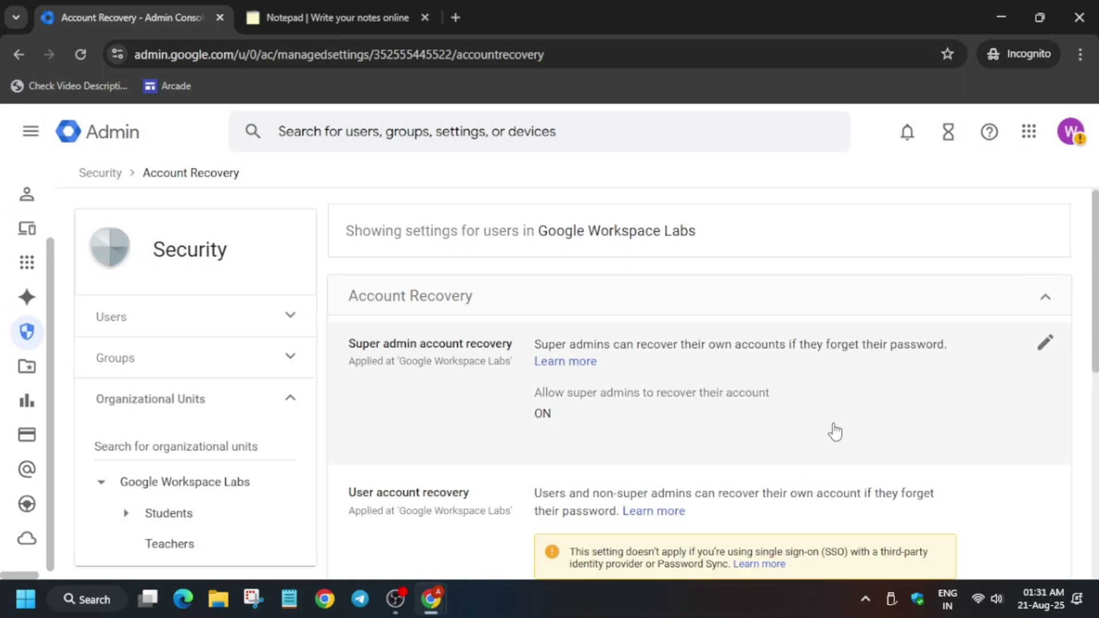
- Enable user account recovery for users and non-super admins and save the change
scroll(1027, 434, "down", 2)
left_click(1040, 412)
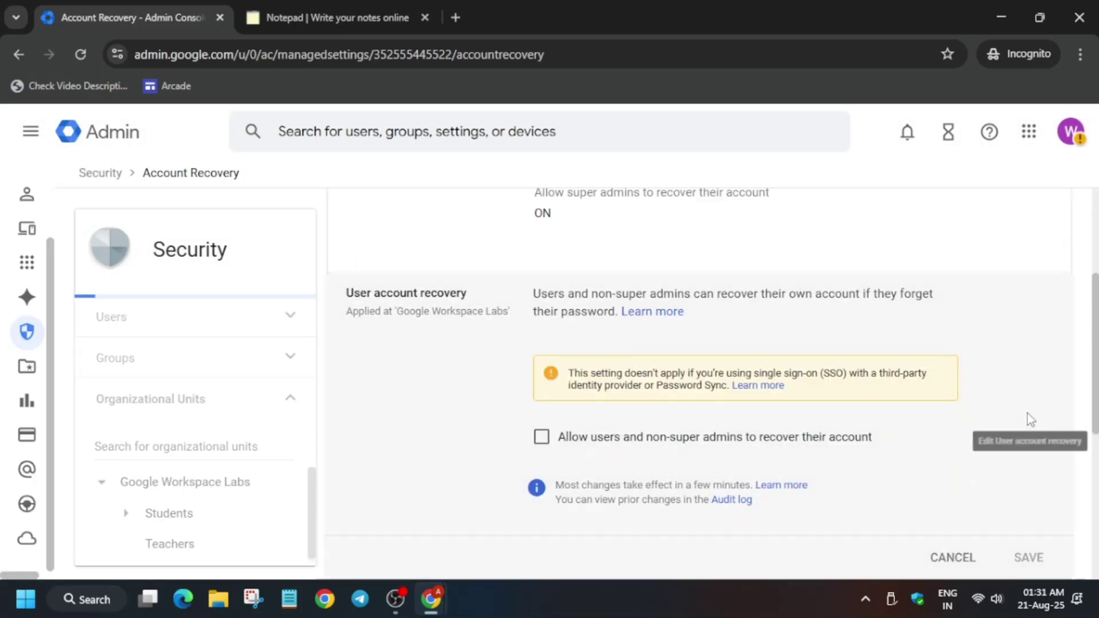
left_click(647, 445)
scroll(994, 508, "down", 4)
left_click(1043, 321)
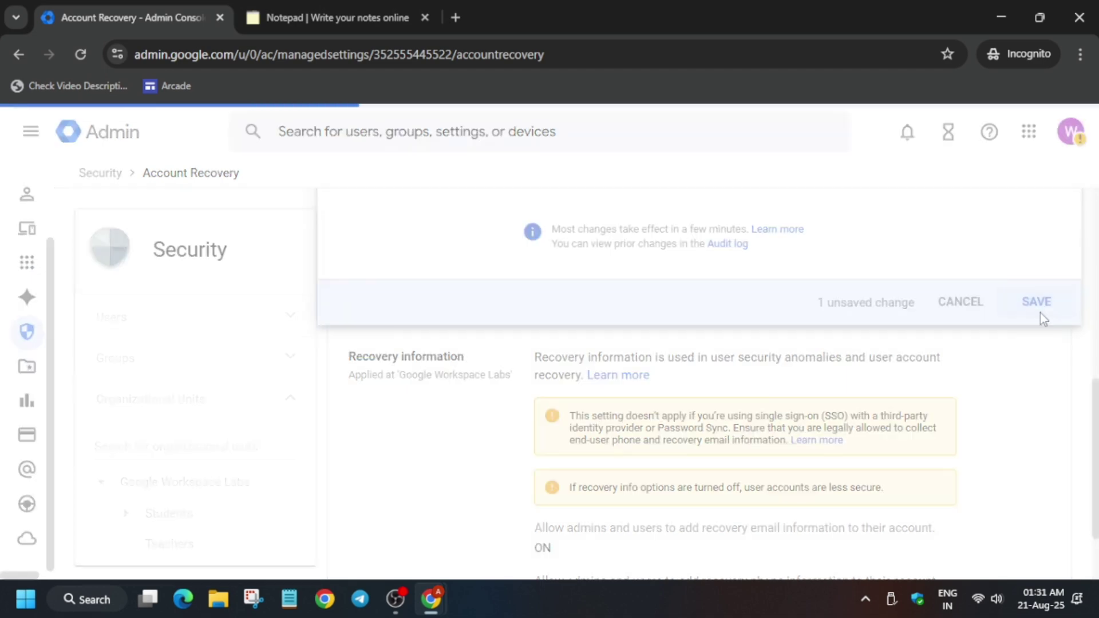
- Run Check my progress for the Turn on password recovery lab step
key("alt+Tab")
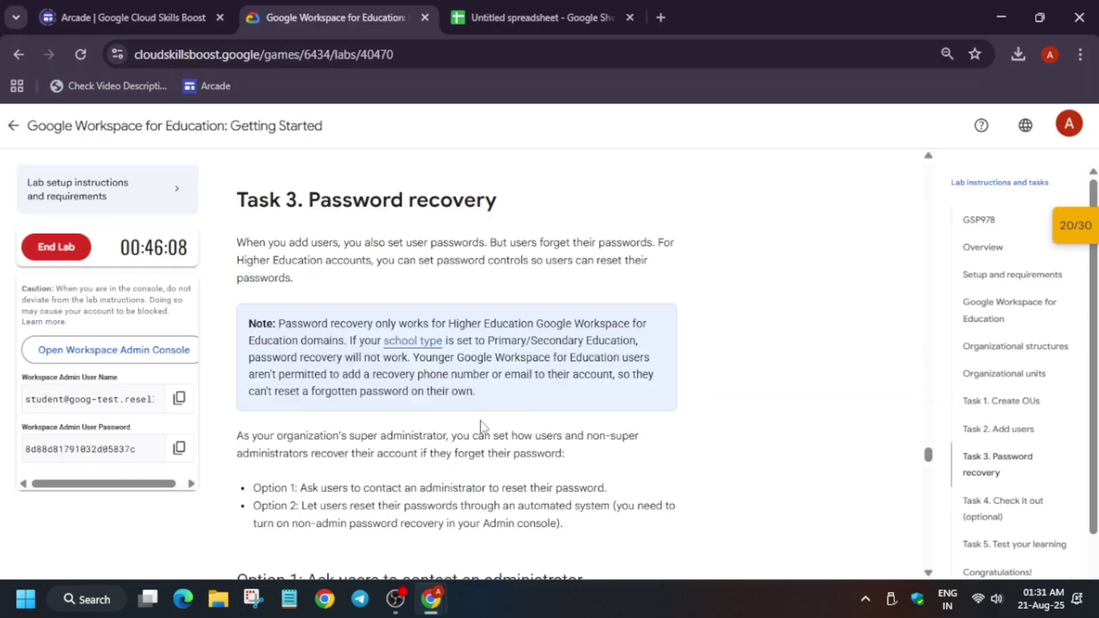
scroll(481, 423, "down", 15)
scroll(372, 457, "down", 10)
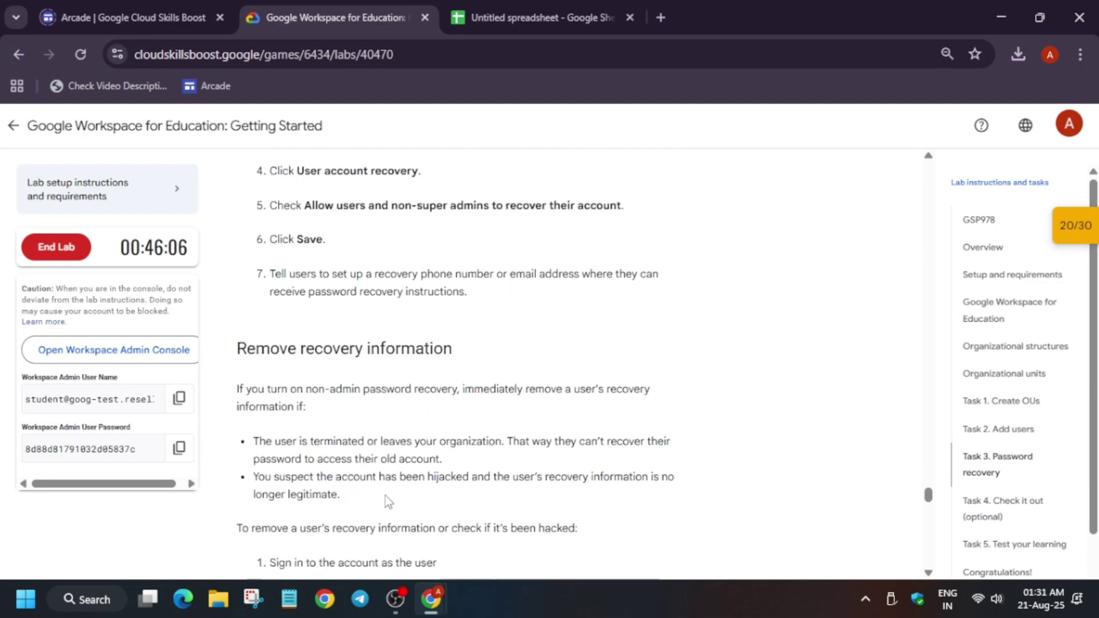
left_click(395, 281)
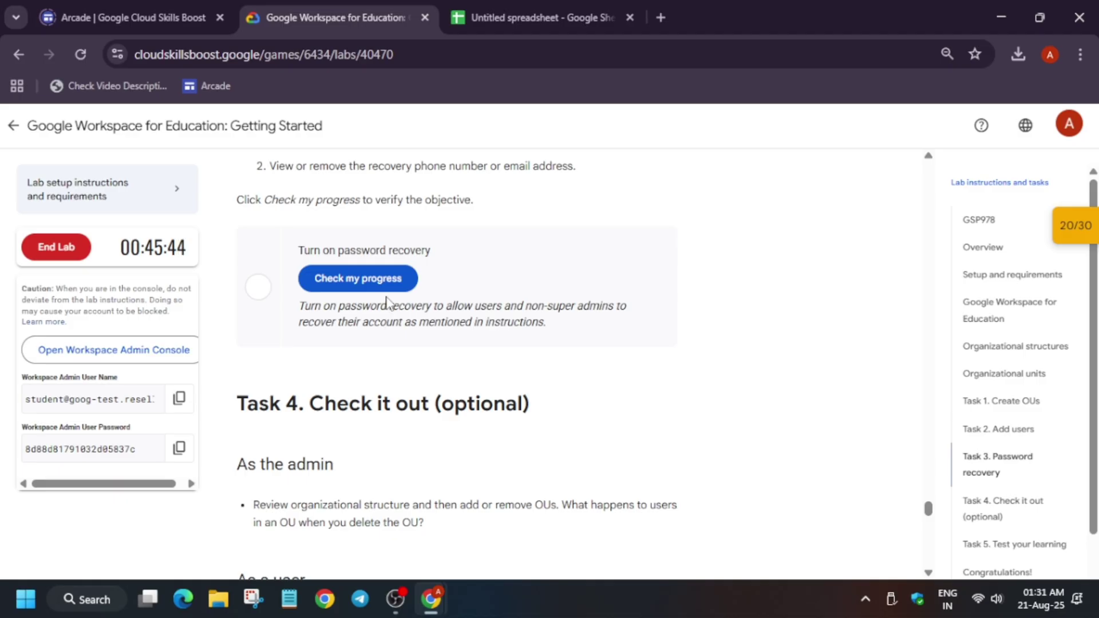
left_click(389, 289)
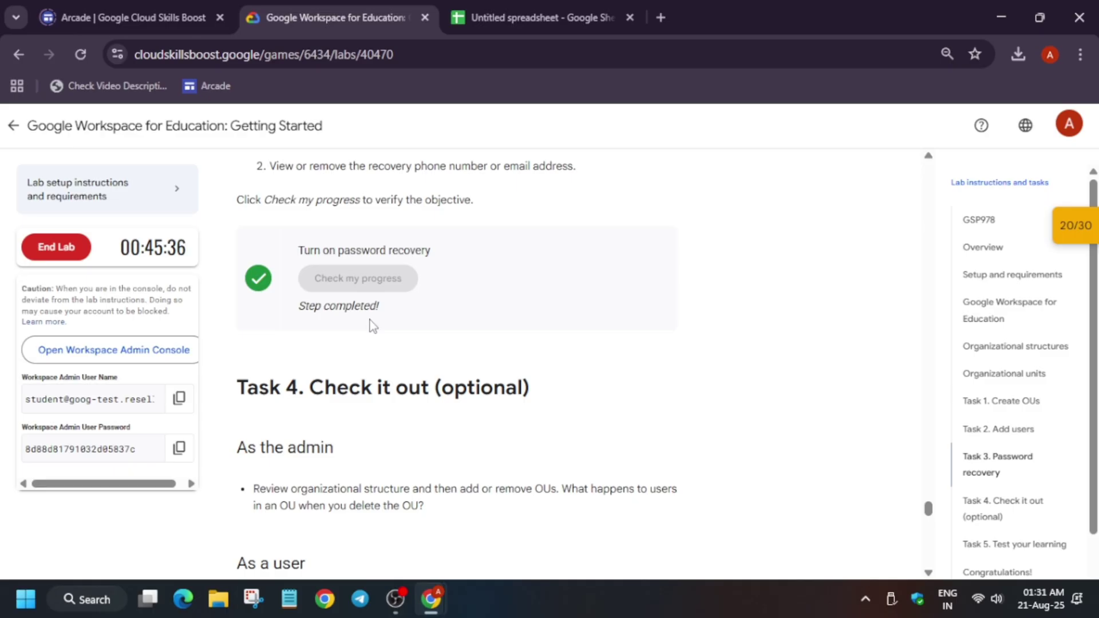
- Review the lab checkpoints summary, then reload the lab page to refresh the score
left_click(1074, 225)
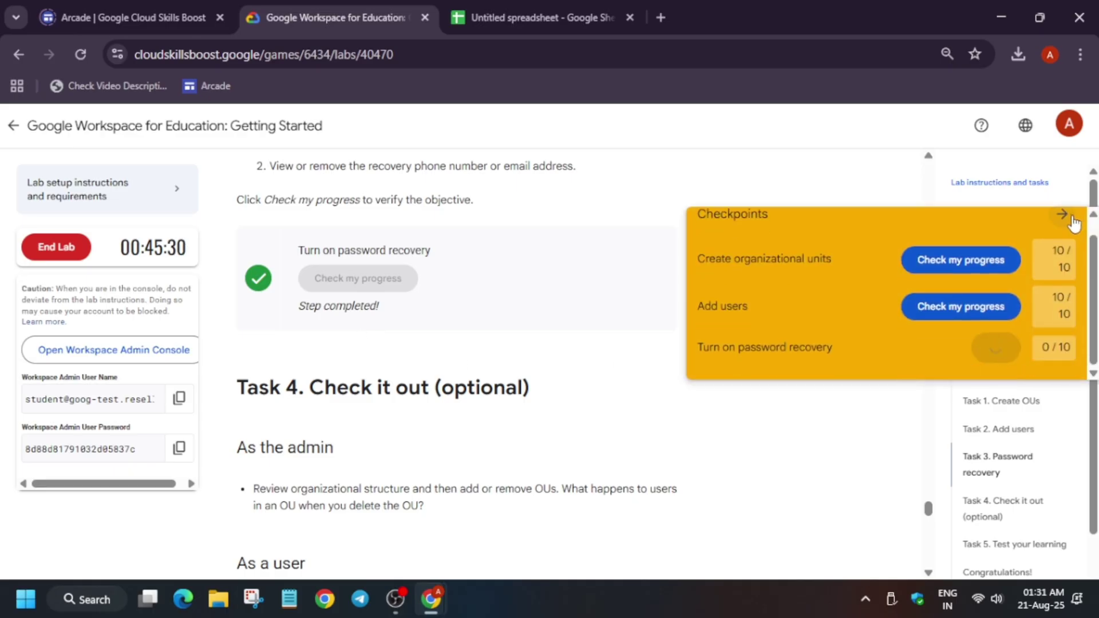
left_click(1062, 217)
left_click(79, 55)
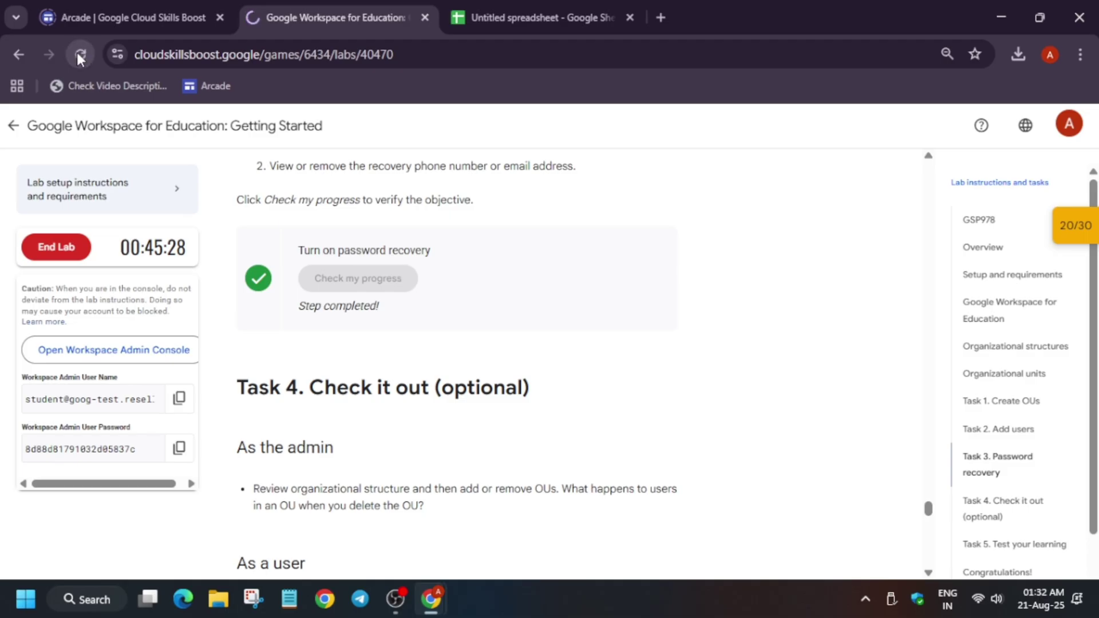